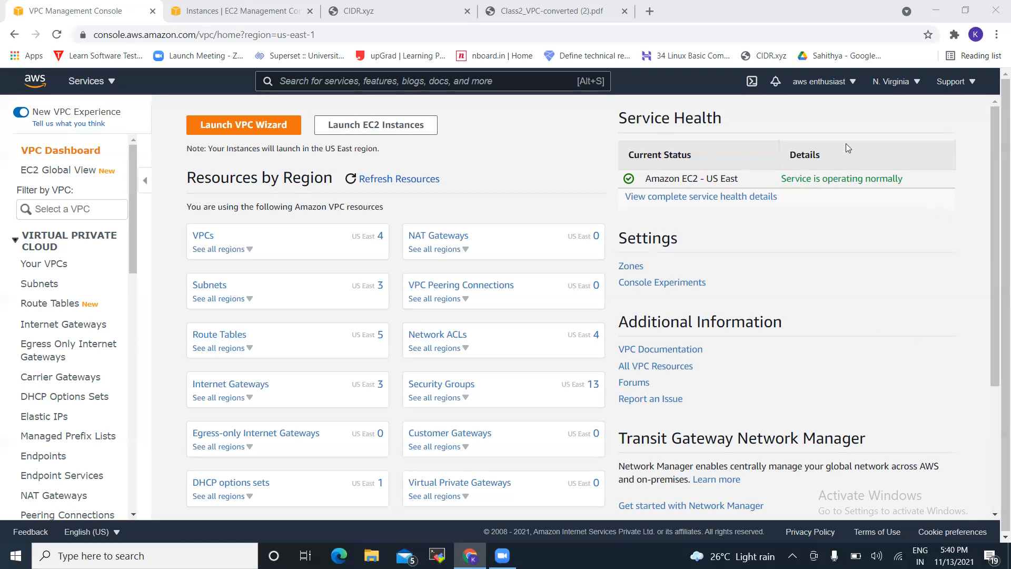
Check the region list, then open the Create VPC form from Your VPCs
click(911, 88)
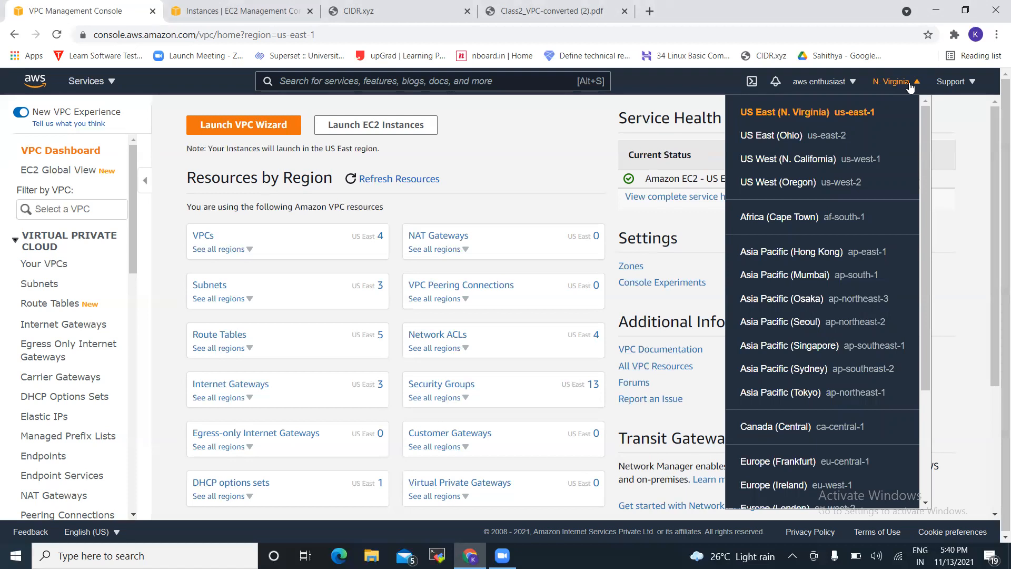
click(910, 84)
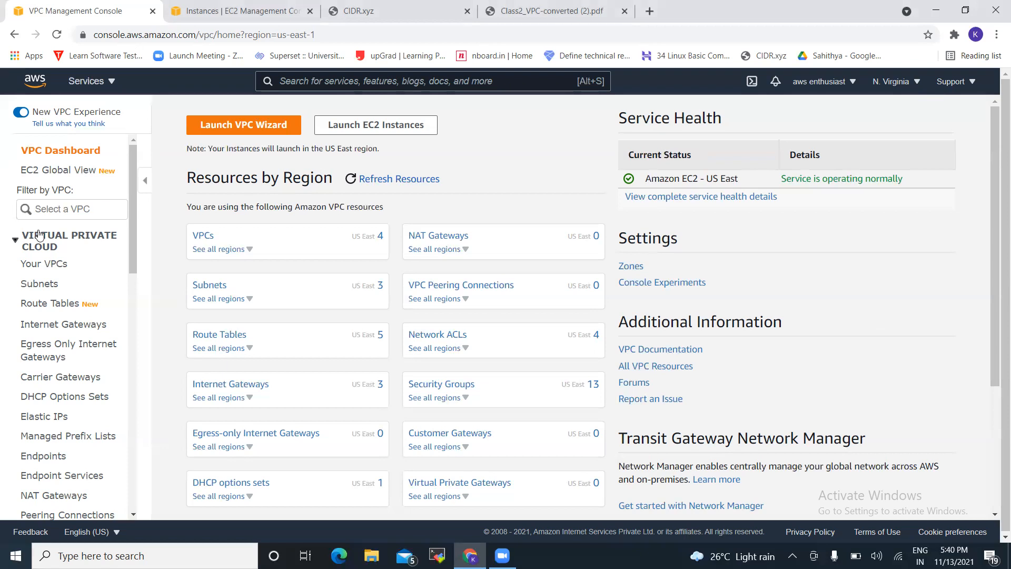
click(42, 265)
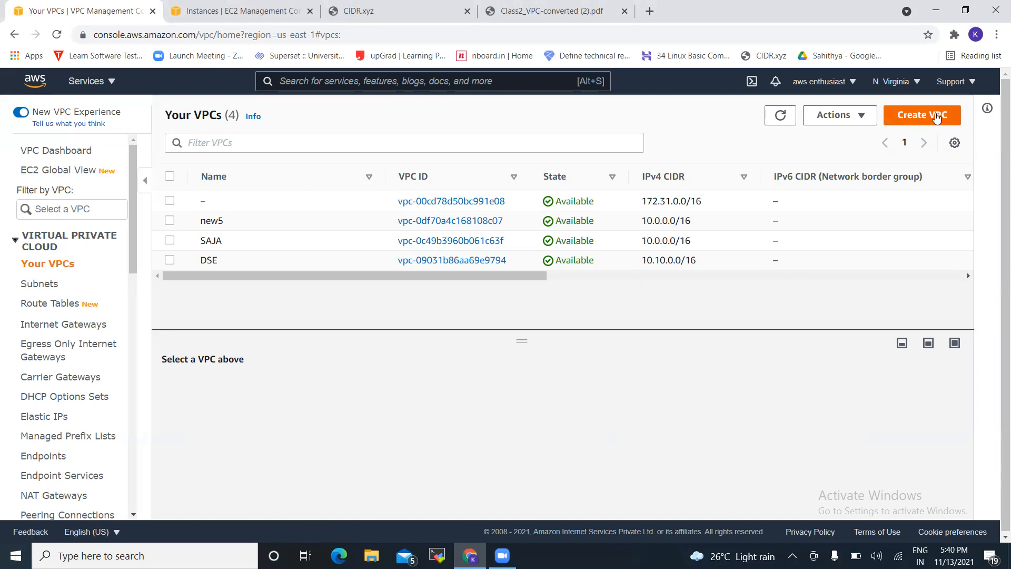
click(936, 116)
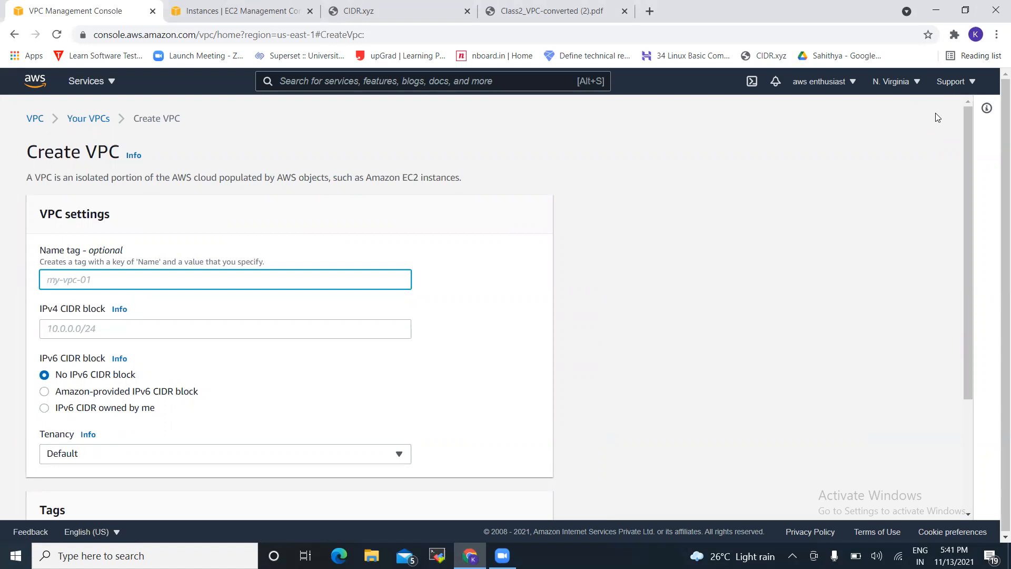
Give the new VPC the name tag 'test 4', then view 10.0.0.0/16 in CIDR.xyz
text(c)
key(BackSpace)
text(test 4)
click(259, 327)
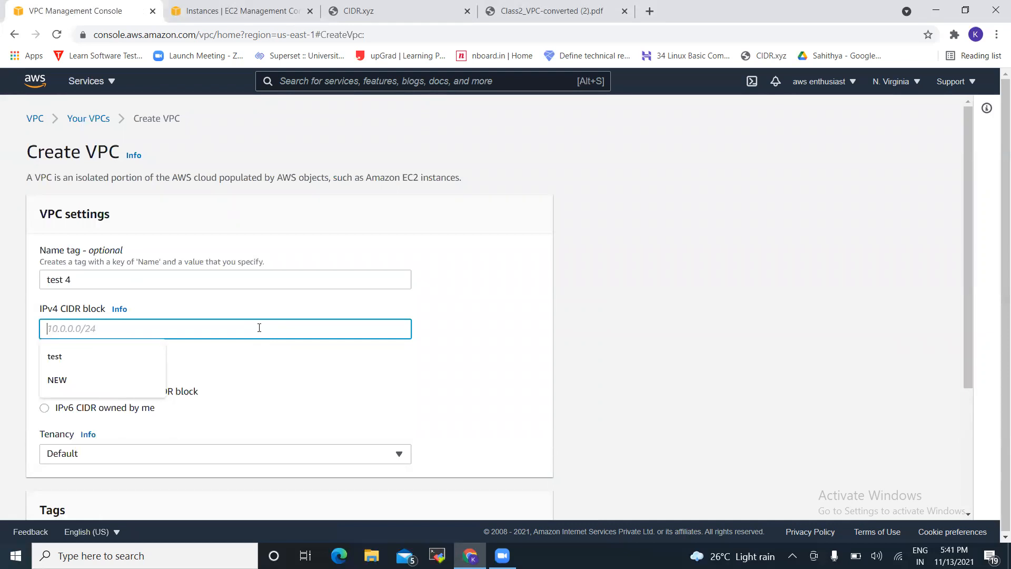
click(414, 13)
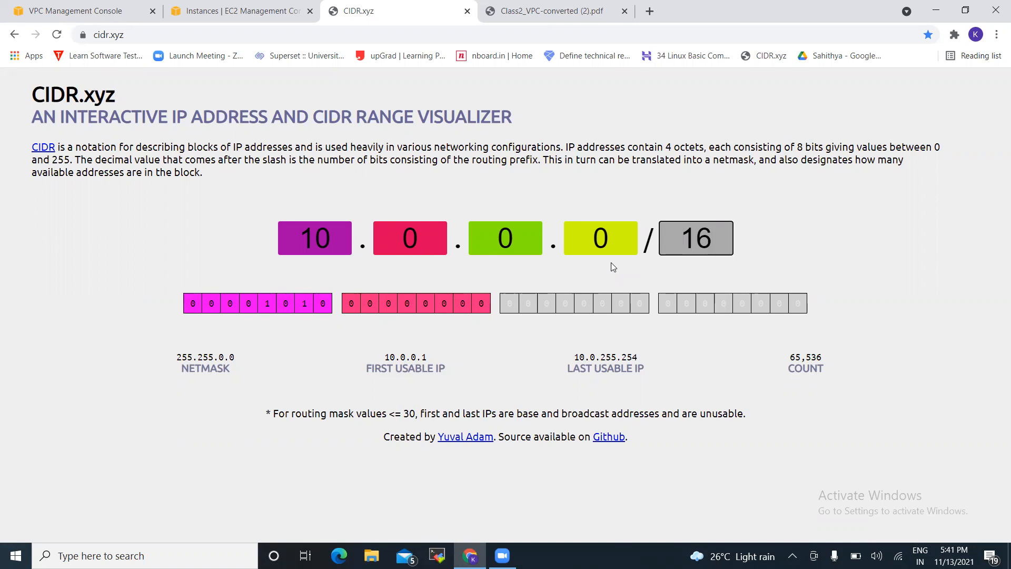
Check the RFC 1918 table in the PDF, then view 10.0.0.0/24 in CIDR.xyz
click(546, 9)
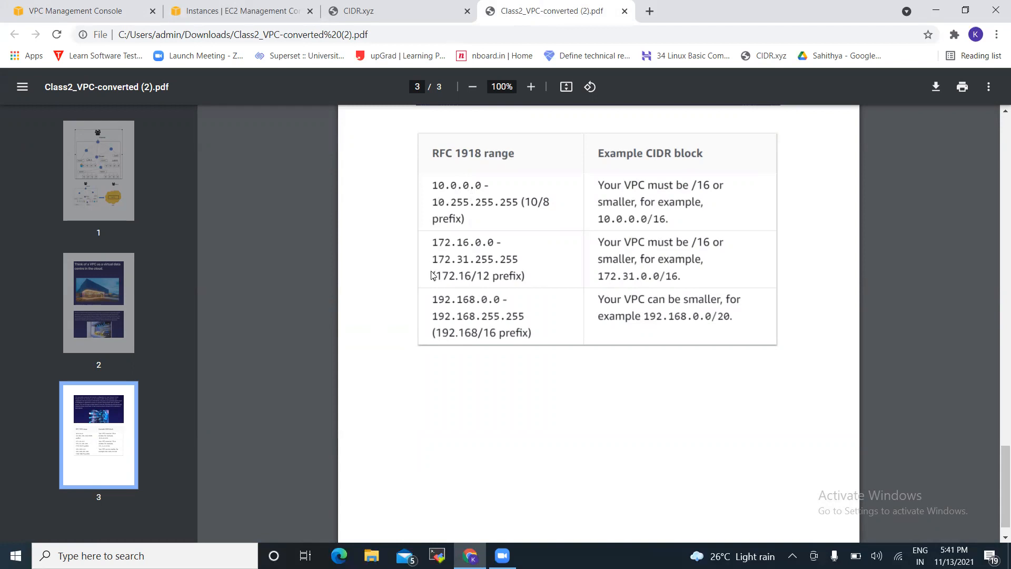
click(383, 11)
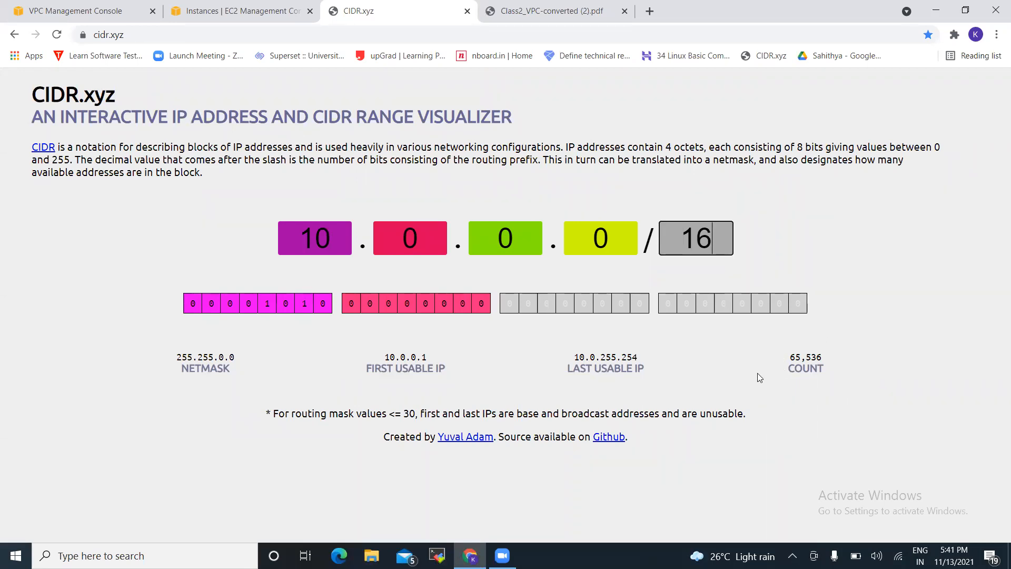
click(614, 209)
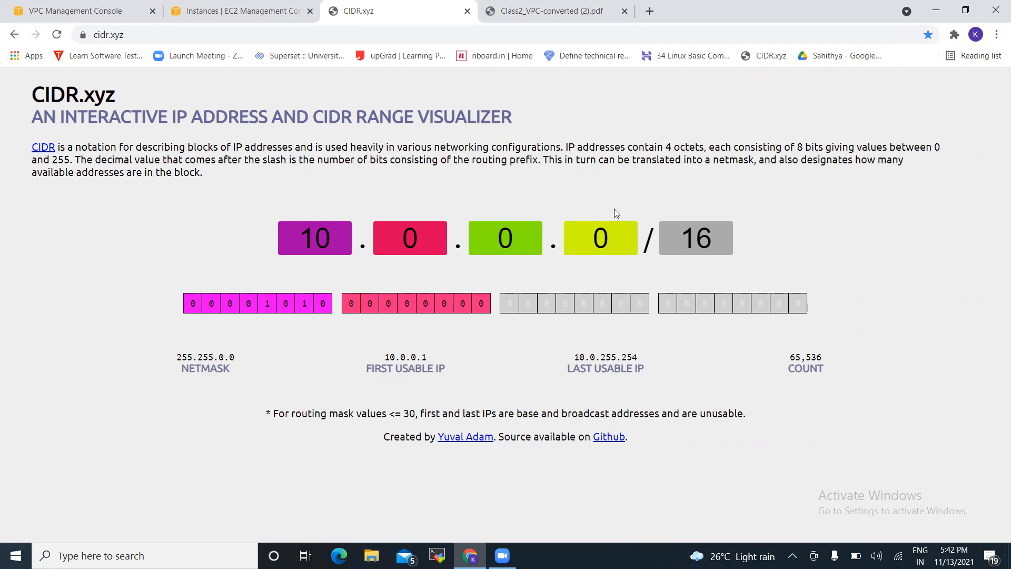
click(719, 236)
key(BackSpace)
key(BackSpace)
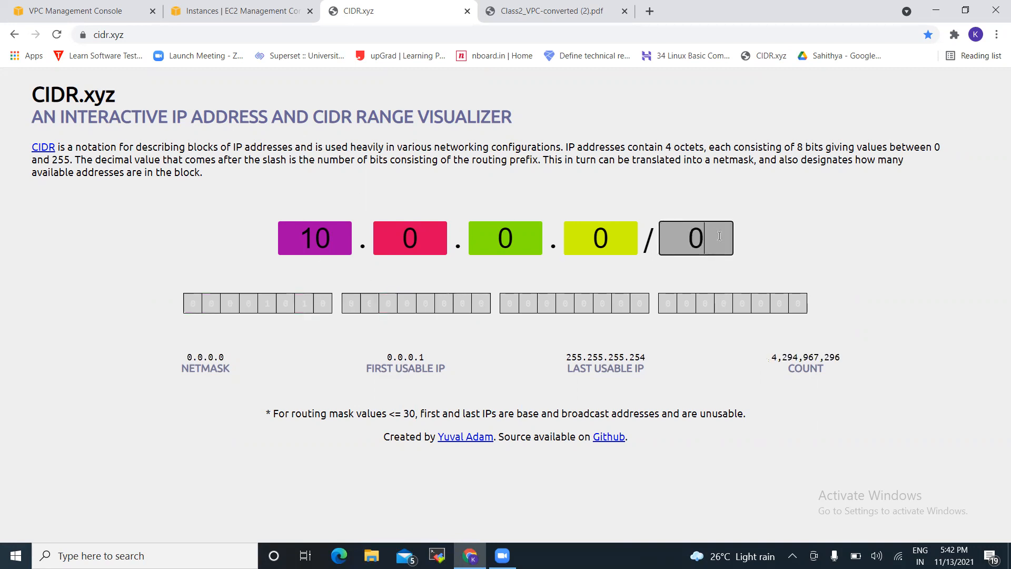
text(24)
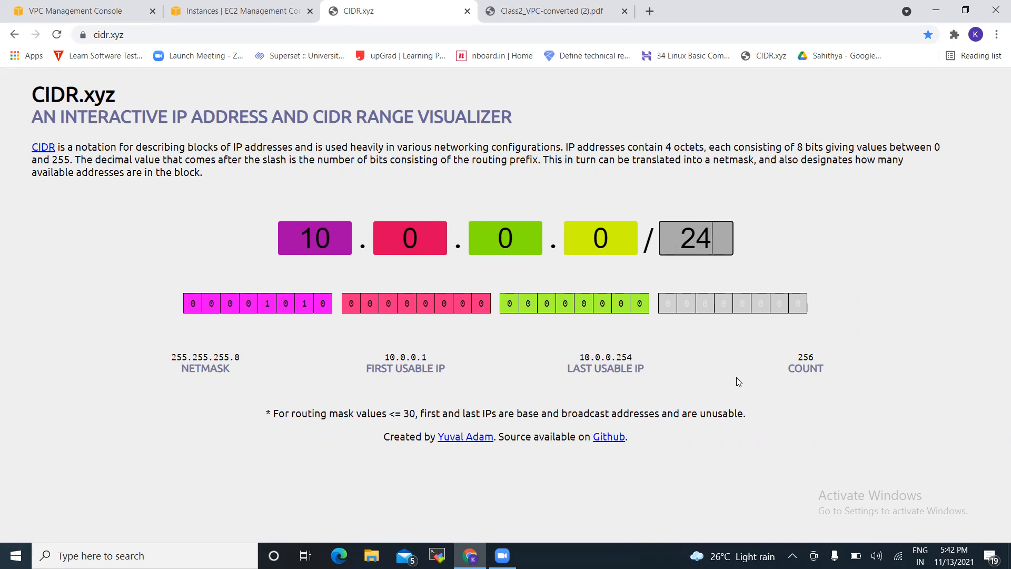
Compare /16 and /32 prefixes for 10.0.0.0 in CIDR.xyz, then return to Create VPC
key(BackSpace)
key(BackSpace)
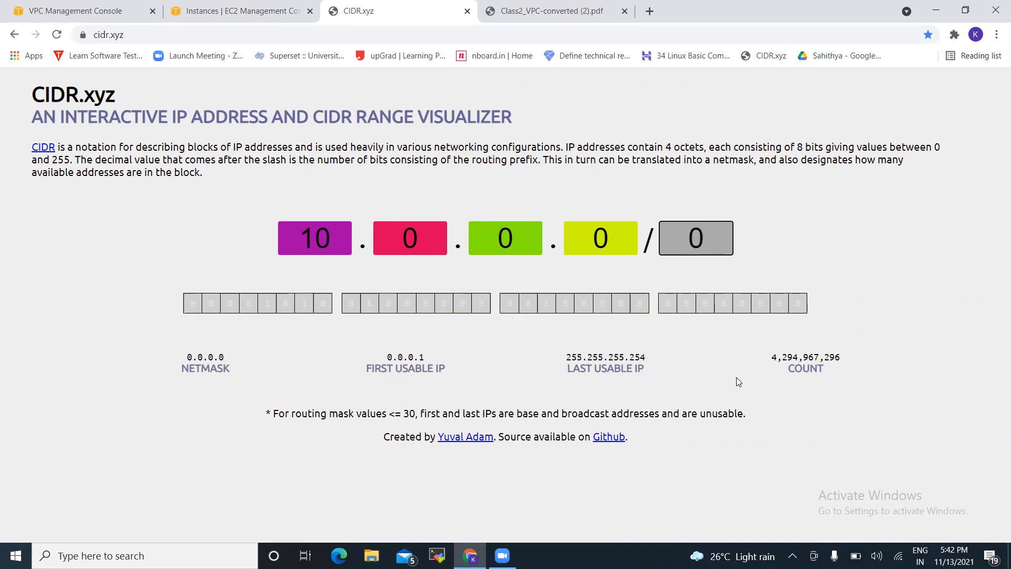
text(1)
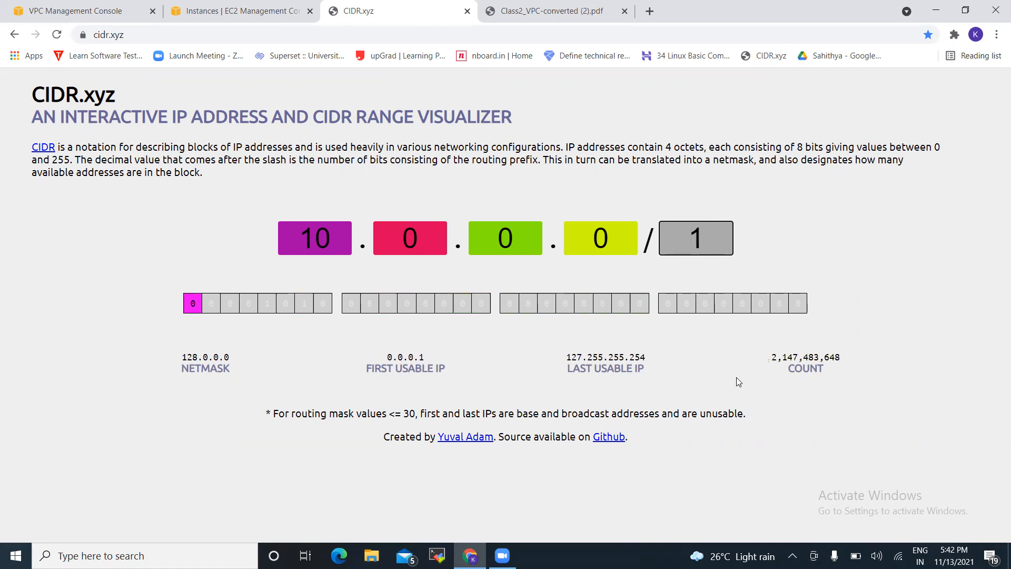
text(6)
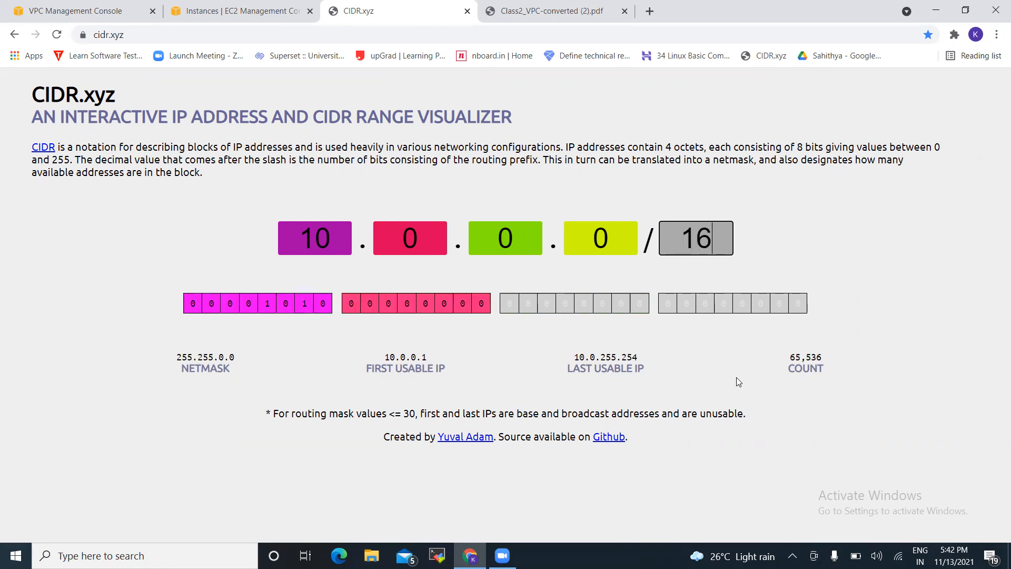
key(BackSpace)
key(BackSpace)
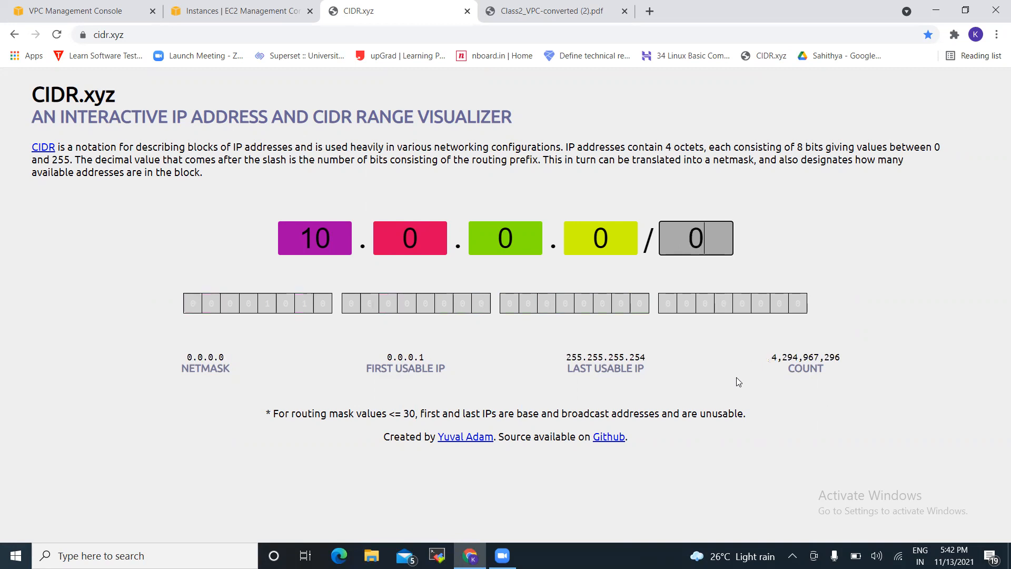
text(32)
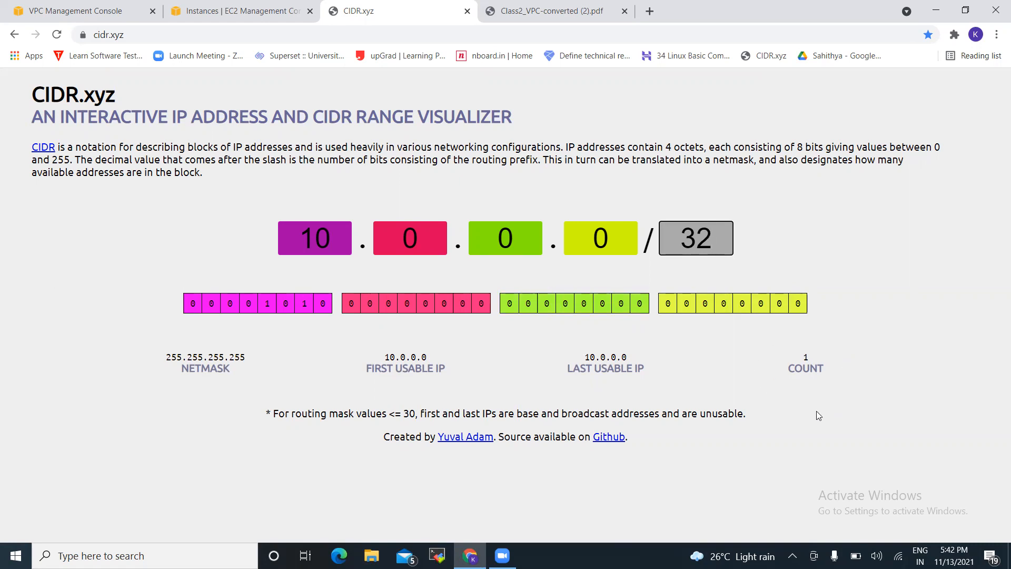
key(BackSpace)
key(BackSpace)
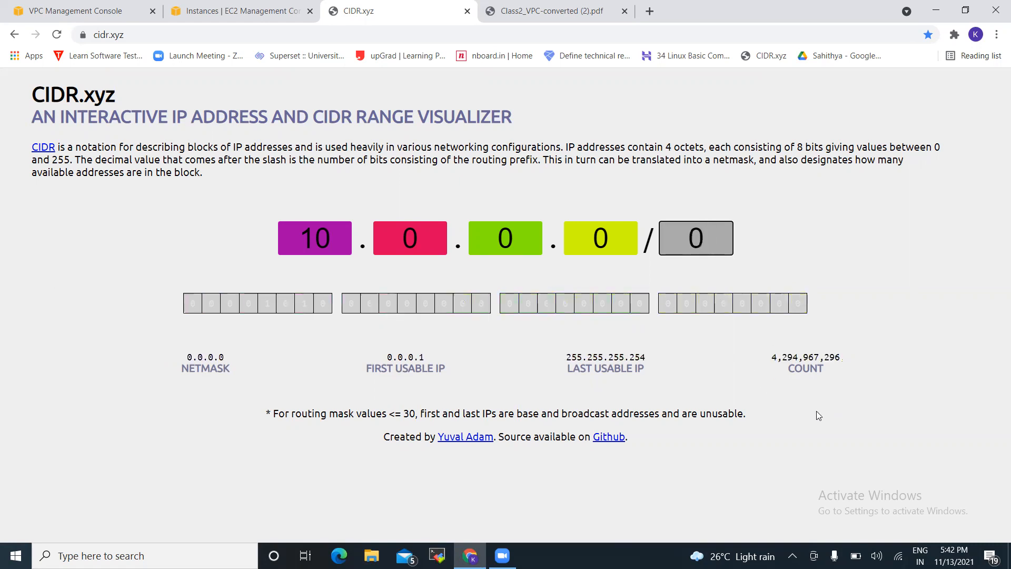
text(3)
key(BackSpace)
text(32)
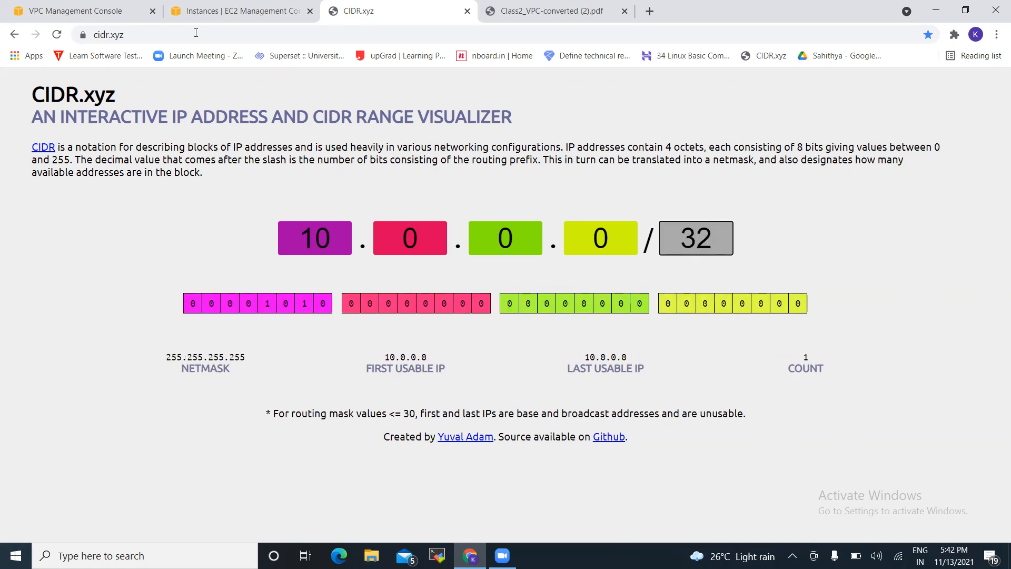
click(92, 9)
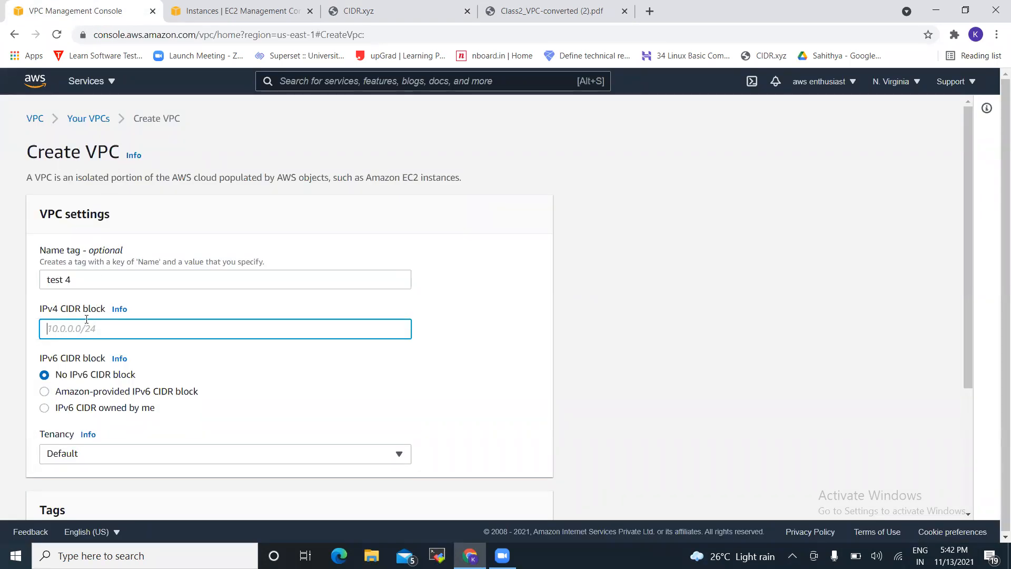
Enter 10.0.0.0/16 as the IPv4 CIDR block and create the test 4 VPC
text(10.0.0.0/16)
click(440, 350)
scroll(440, 351, down, 3)
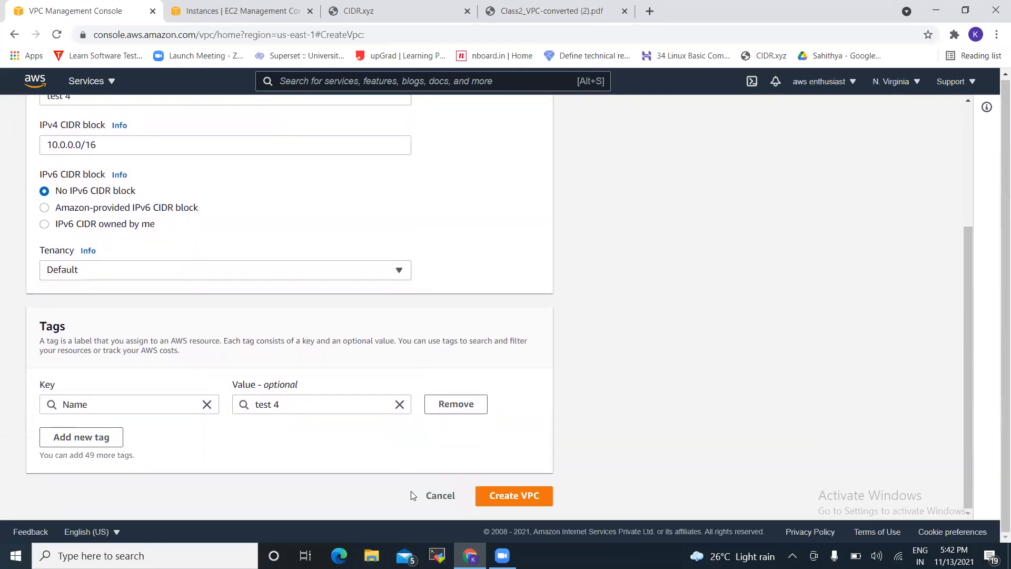
click(482, 488)
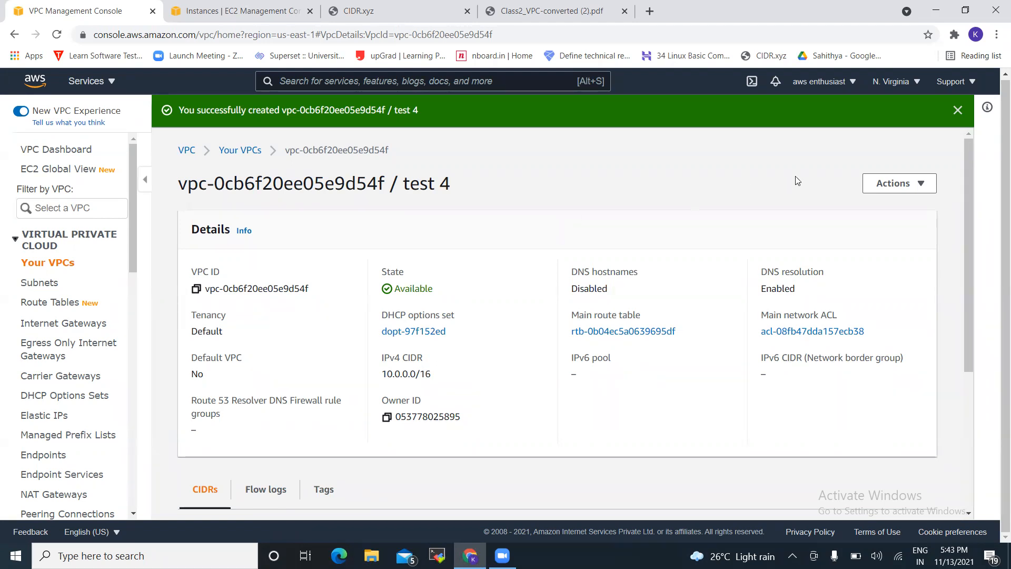
Enable DNS hostnames for test 4, save the change, and dismiss the success banner
click(889, 185)
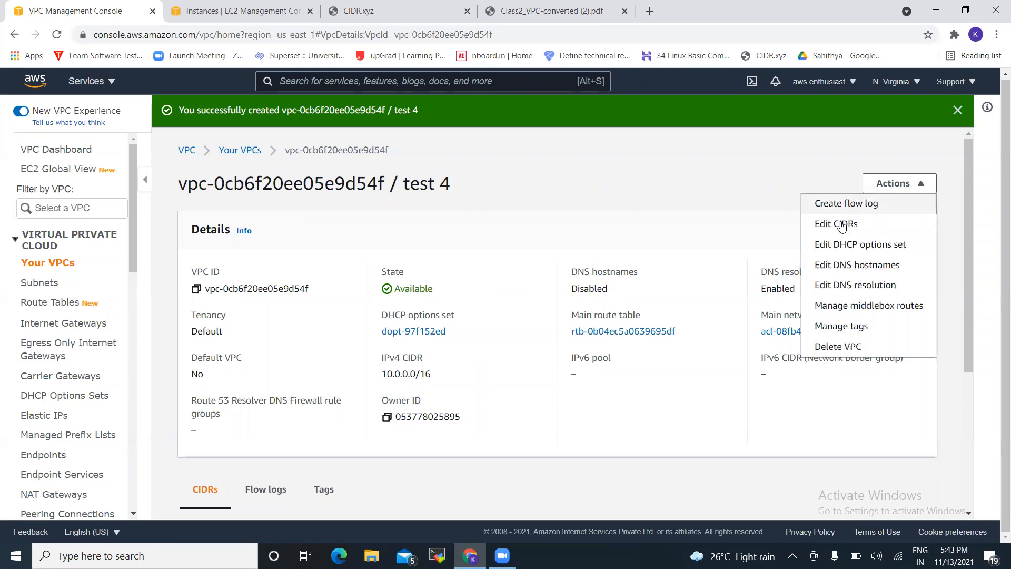
click(837, 266)
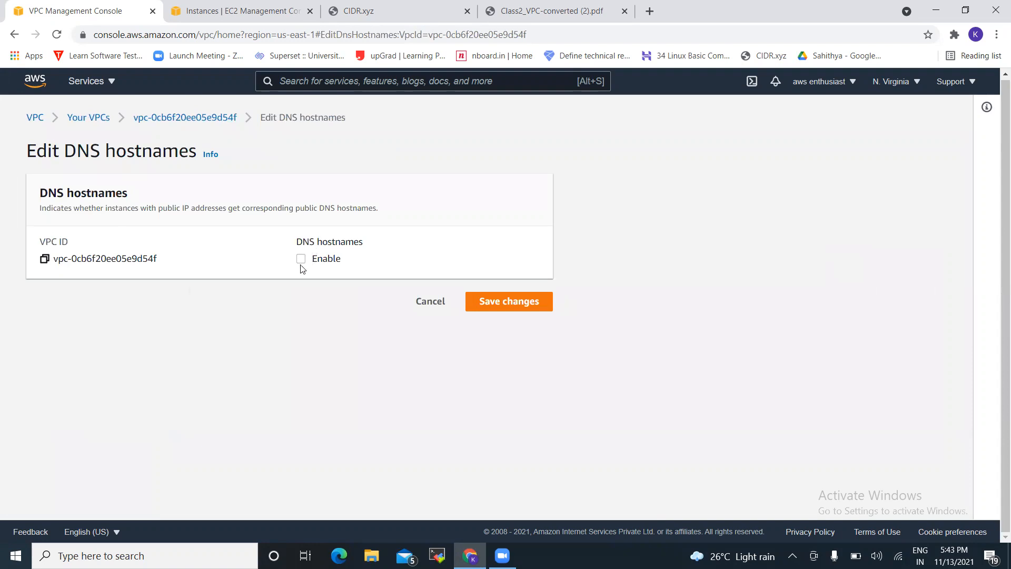
click(301, 259)
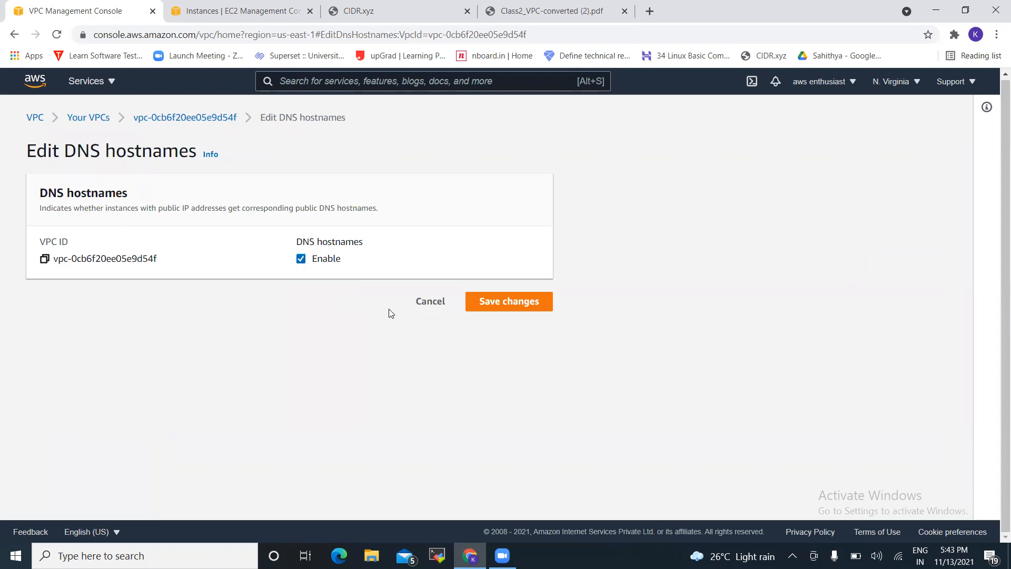
click(496, 301)
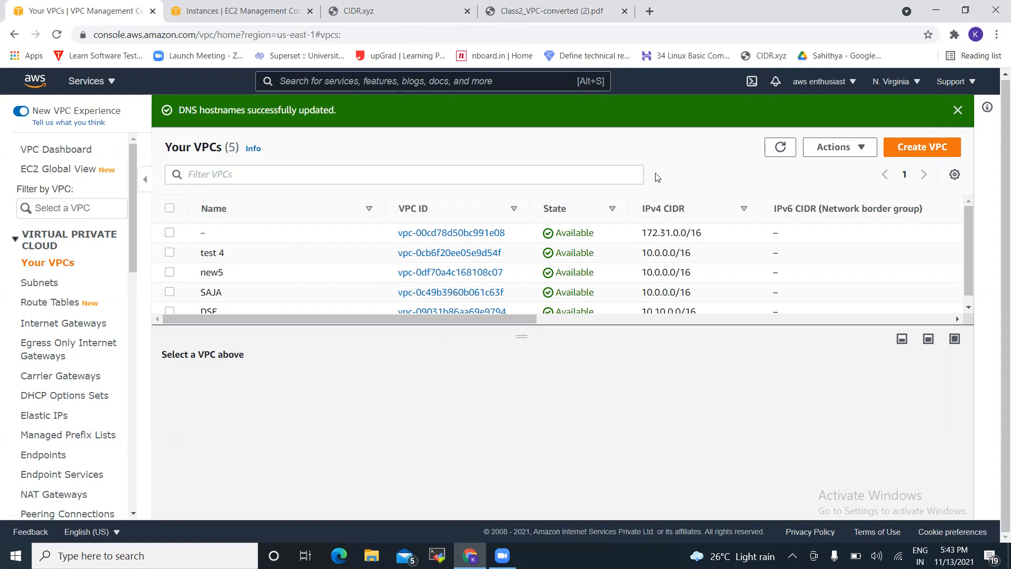
click(957, 109)
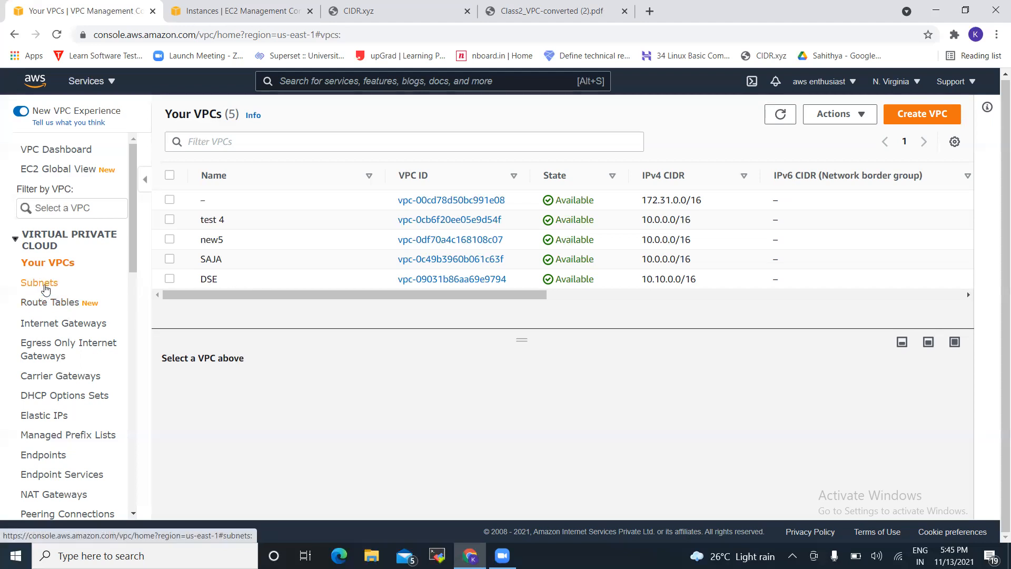
Start a new subnet and place it in the test 4 VPC
click(46, 289)
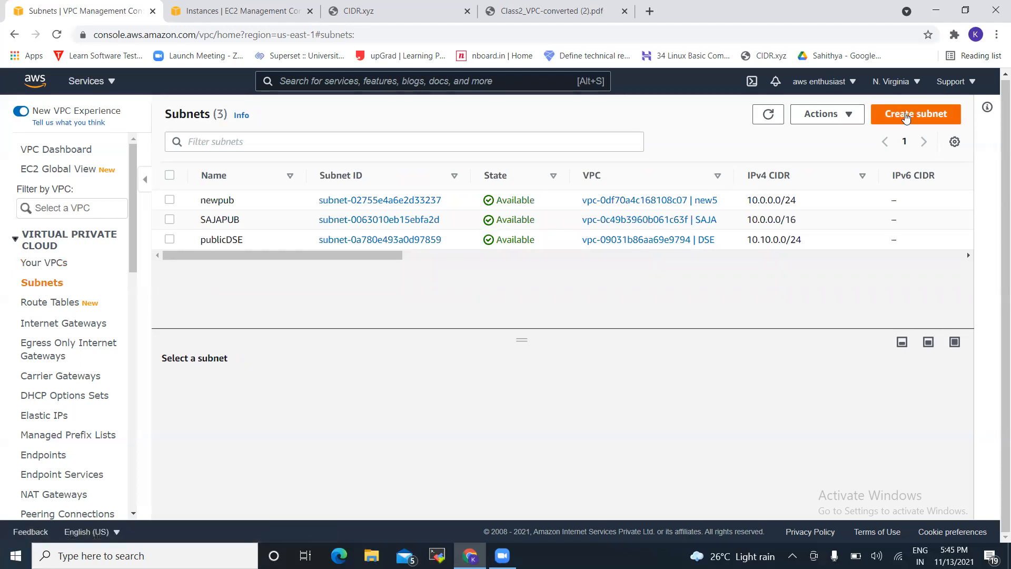
click(906, 117)
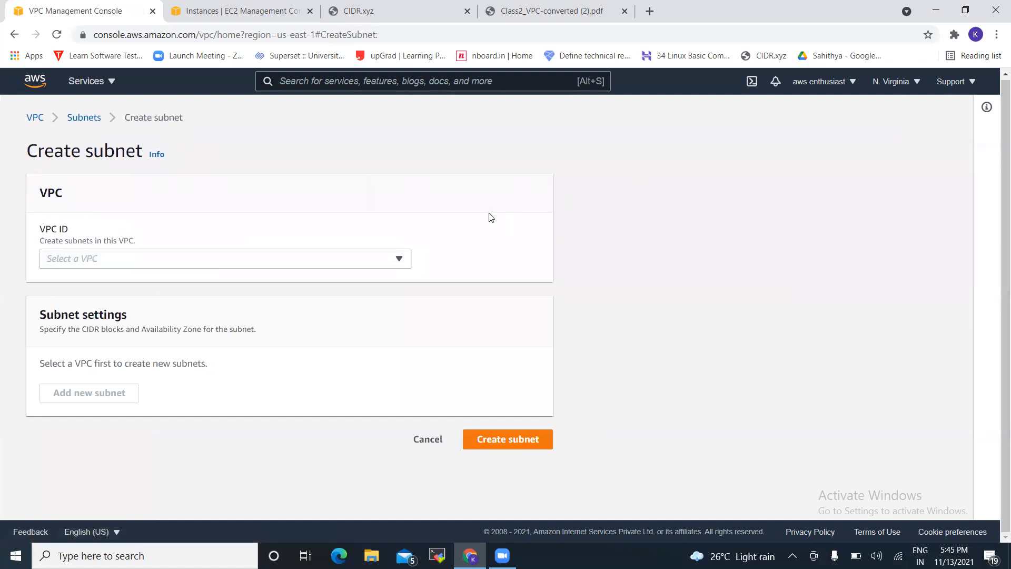
click(362, 257)
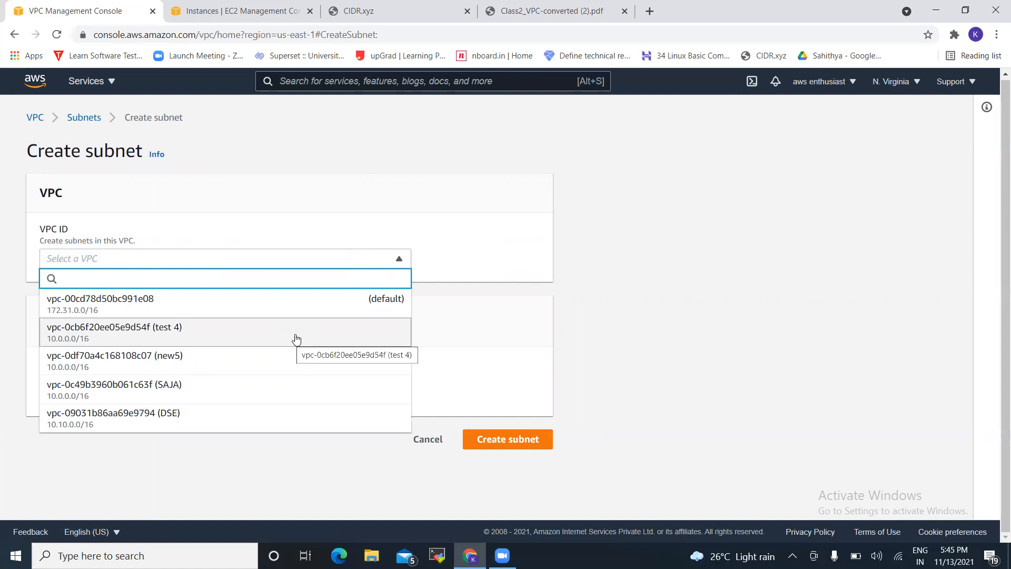
click(297, 338)
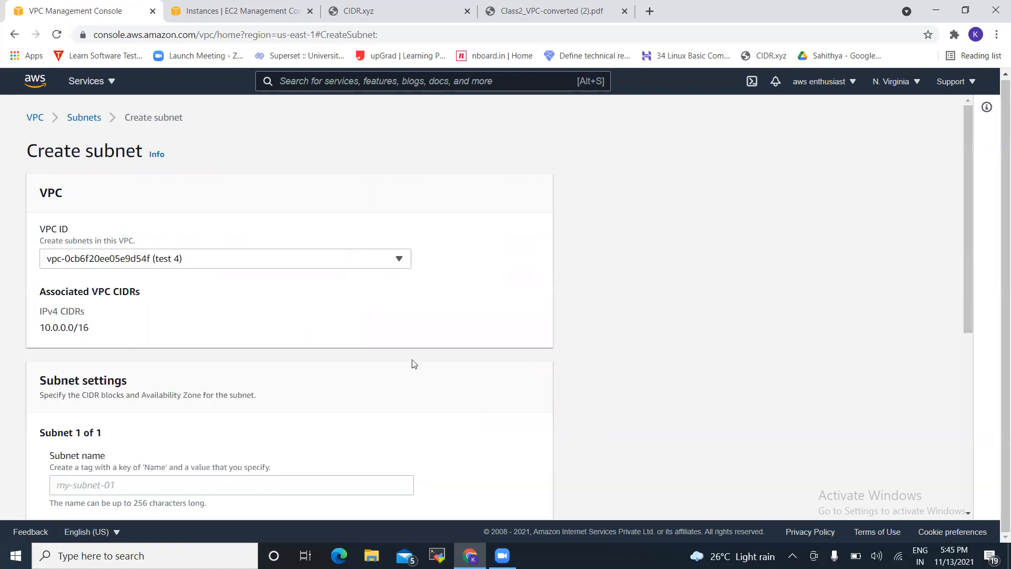
scroll(530, 381, down, 3)
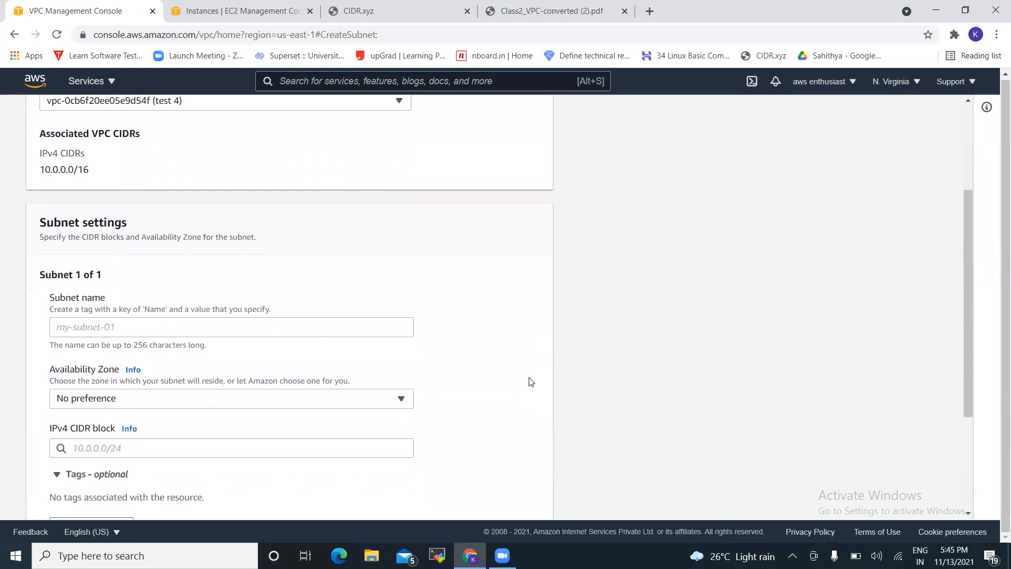
Name the subnet test4pub and begin its IPv4 CIDR block as 10.0.0.0\24
click(263, 323)
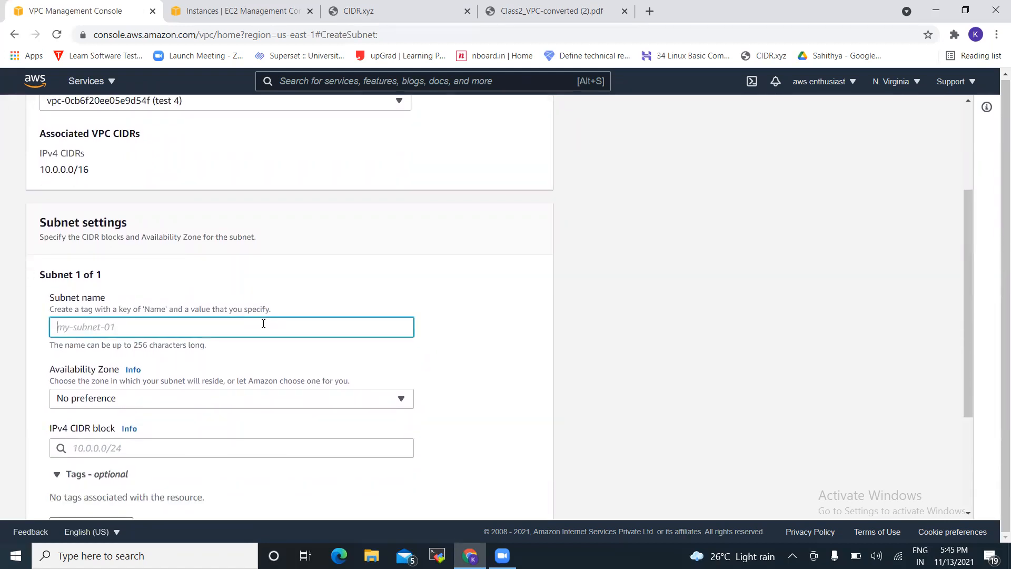
text(te)
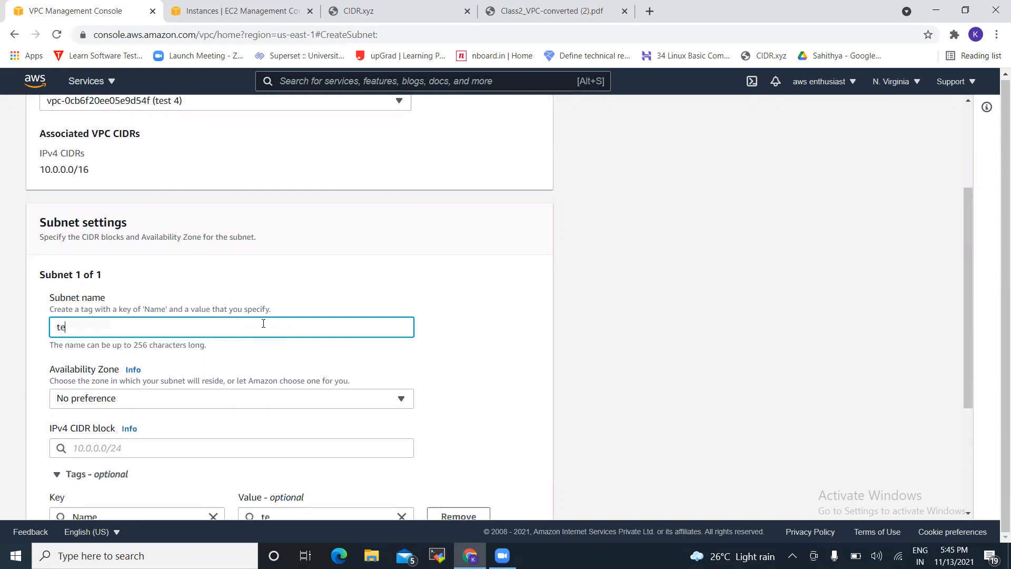
text(st4pub)
click(505, 369)
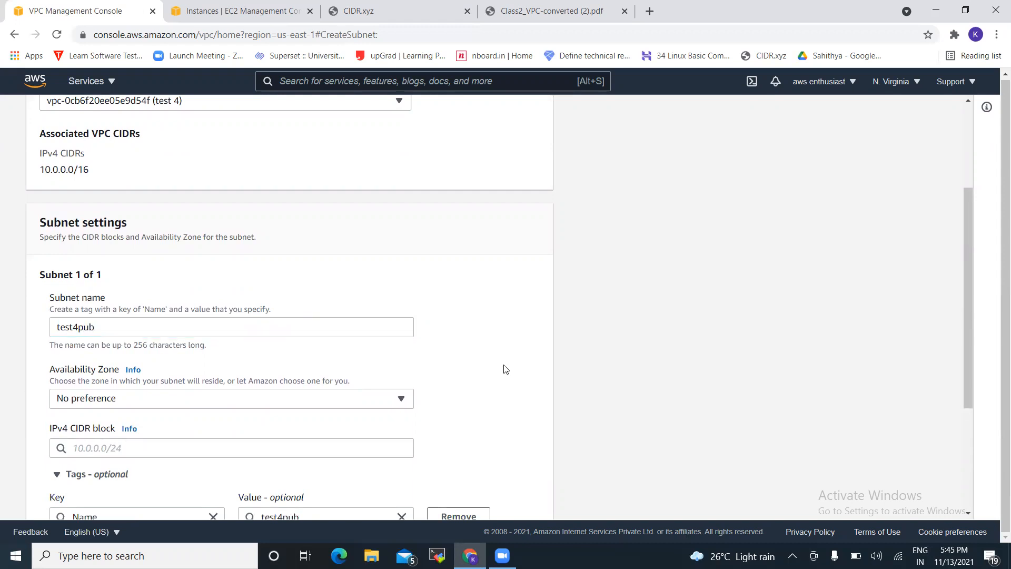
scroll(505, 368, down, 3)
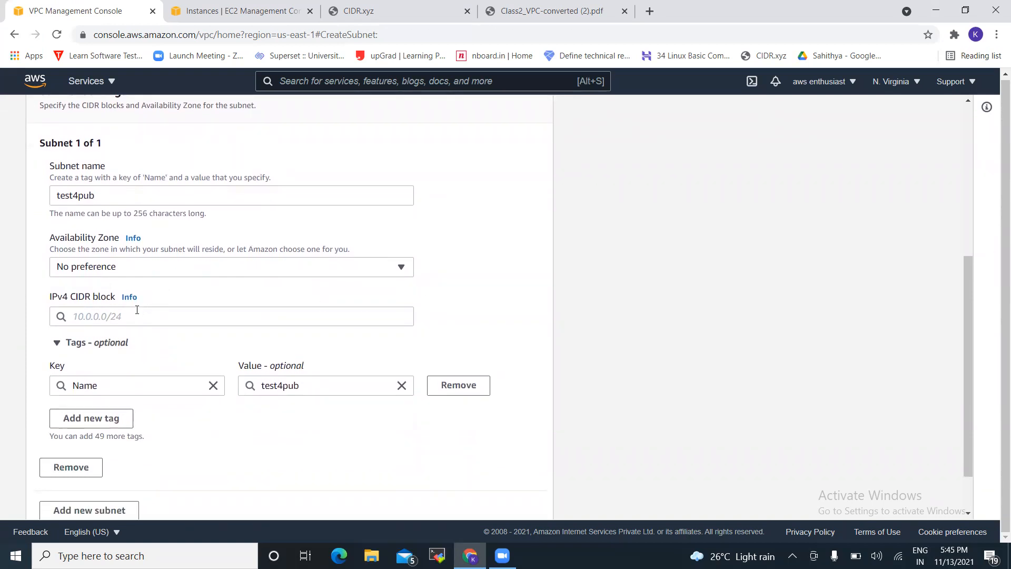
click(137, 309)
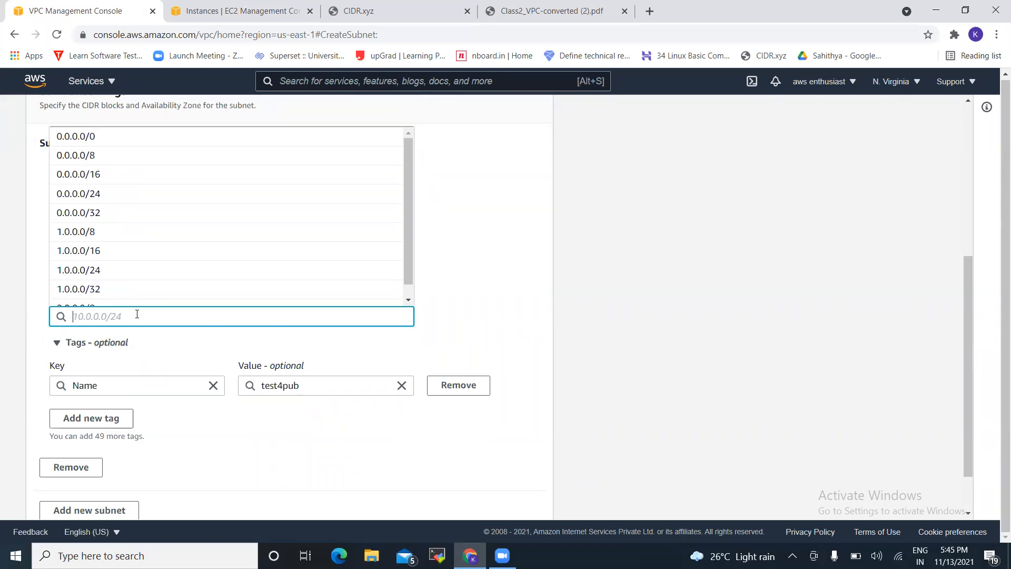
text(10.)
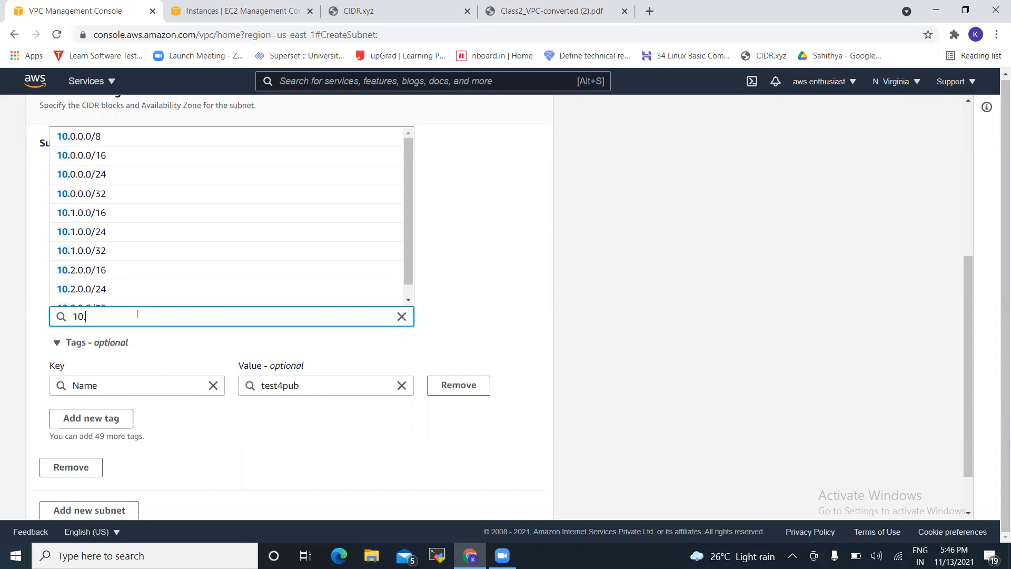
text(0.)
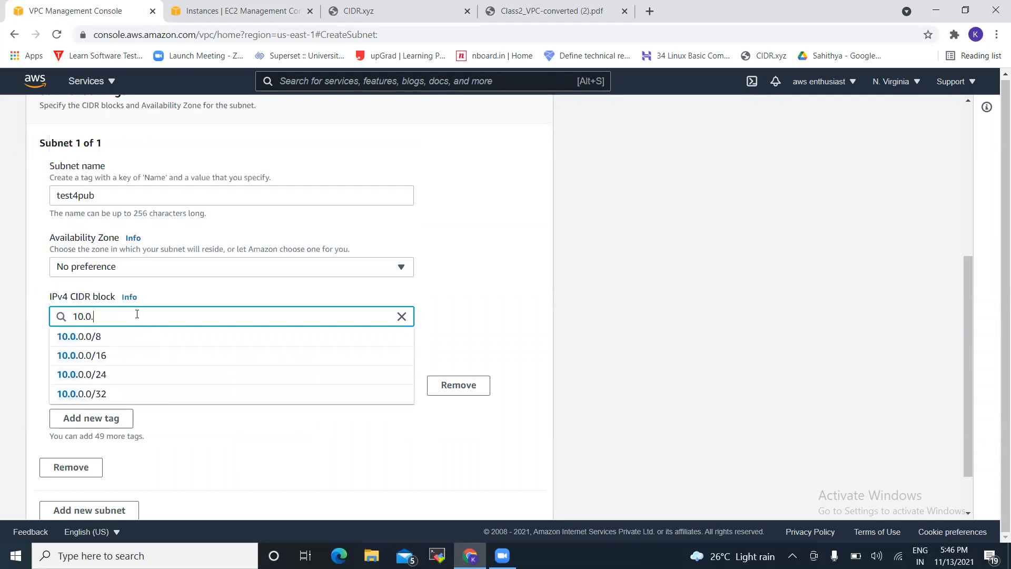
text(0.0)
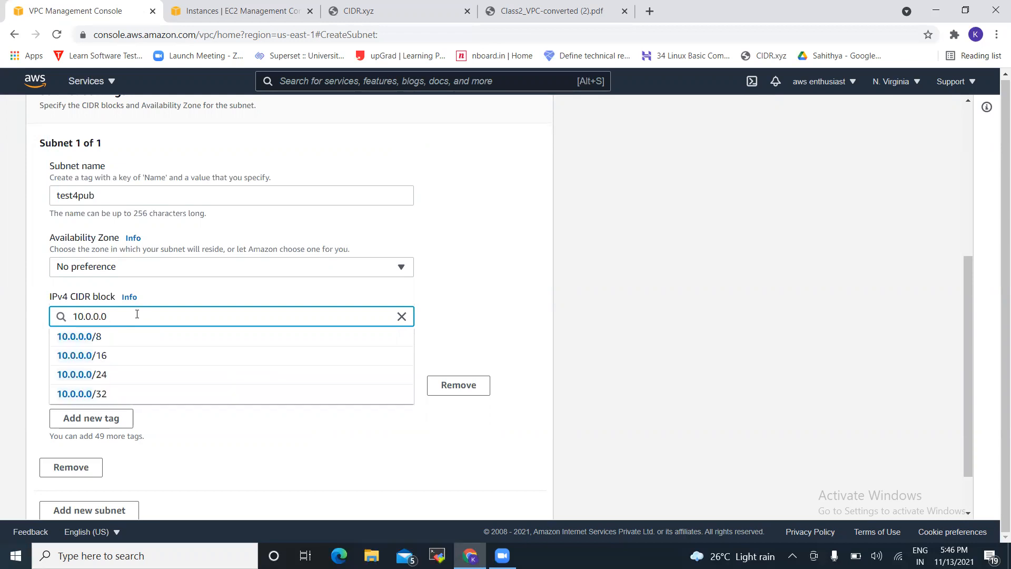
text(\24)
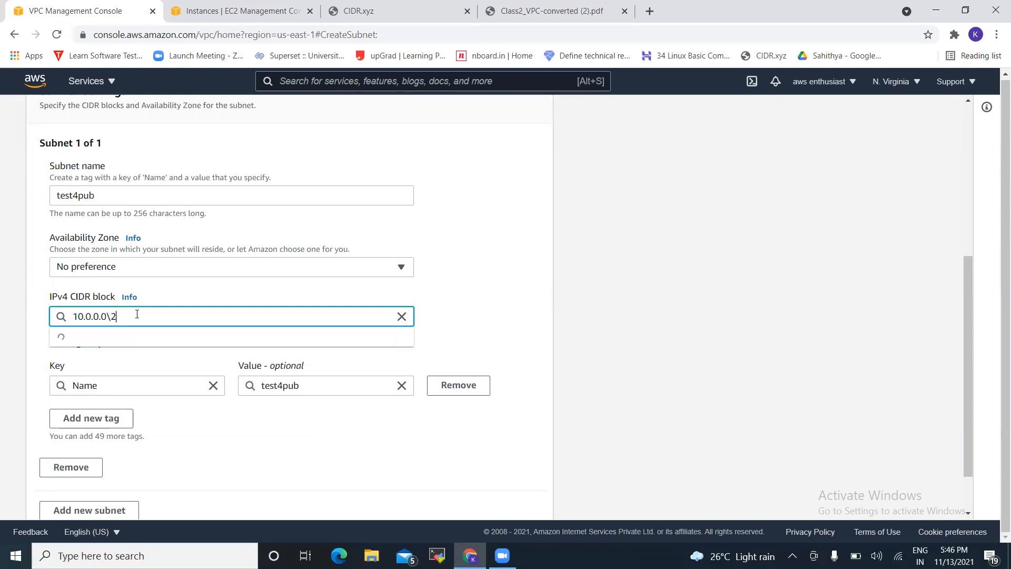
Check in CIDR.xyz that a /24 prefix covers 256 addresses, then return to the subnet form
click(400, 5)
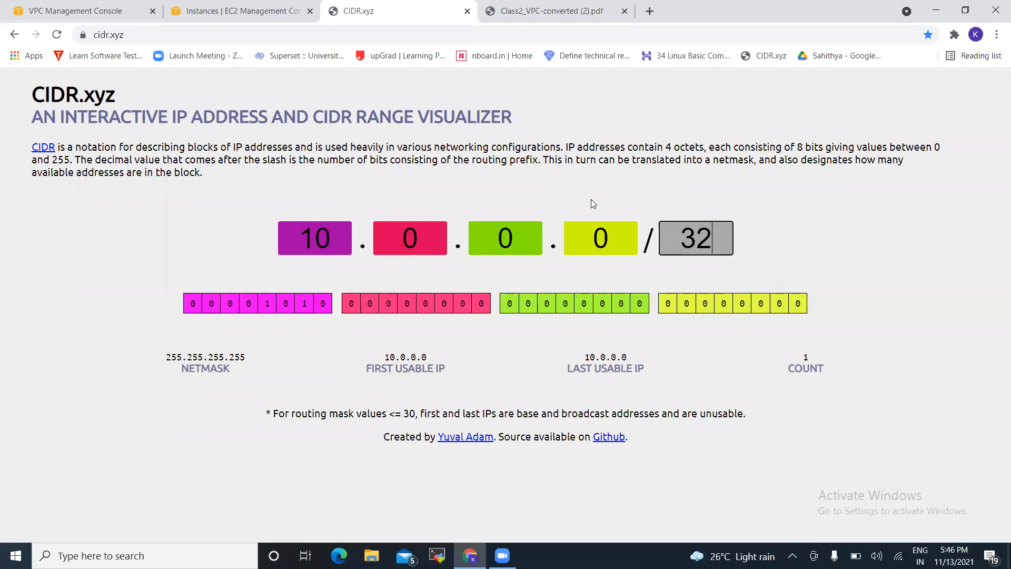
key(BackSpace)
key(BackSpace)
text(24)
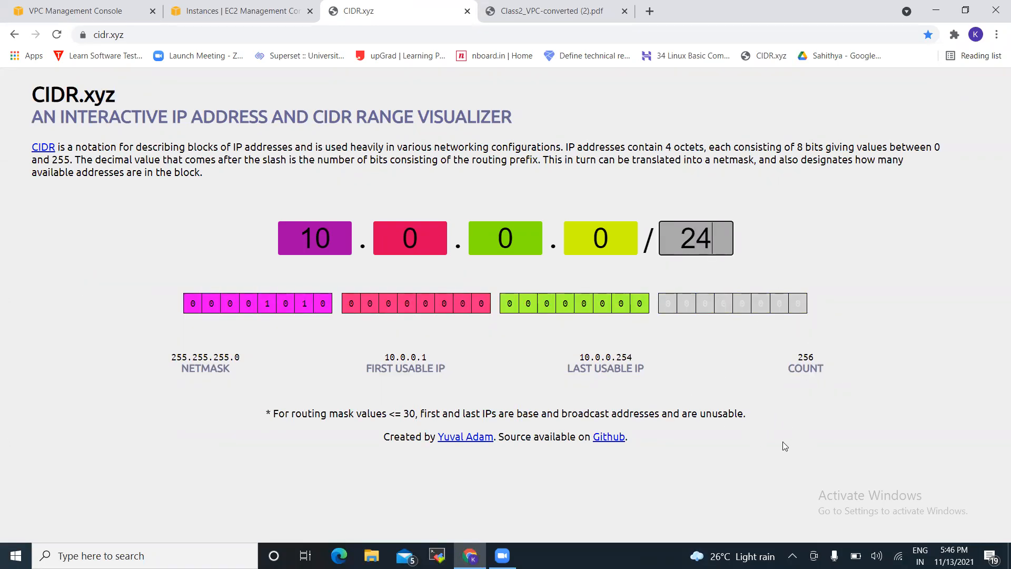
click(103, 16)
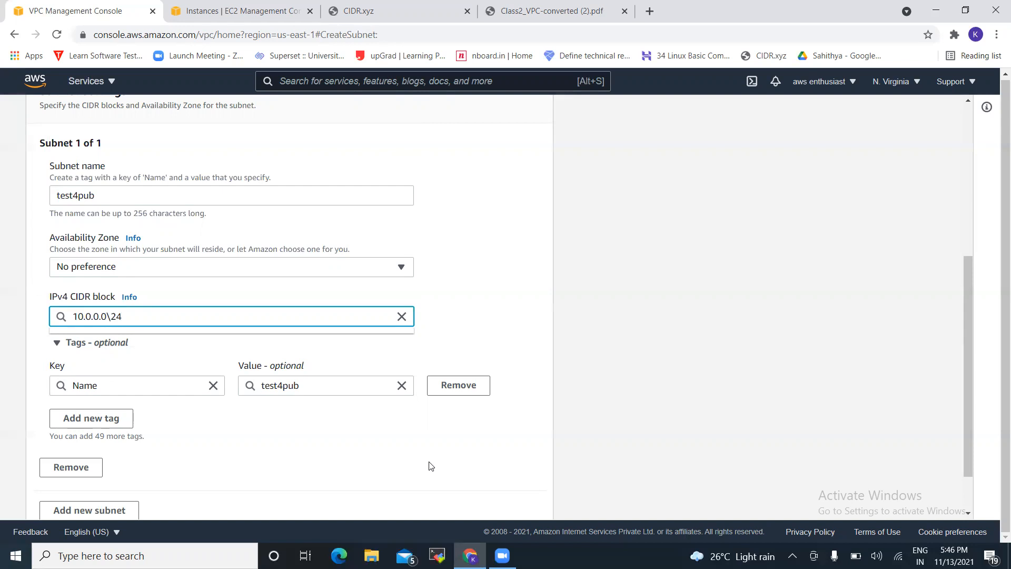
Correct the CIDR block to 10.0.0.0/24, collapse Tags, and create the test4pub subnet
key(BackSpace)
key(BackSpace)
key(BackSpace)
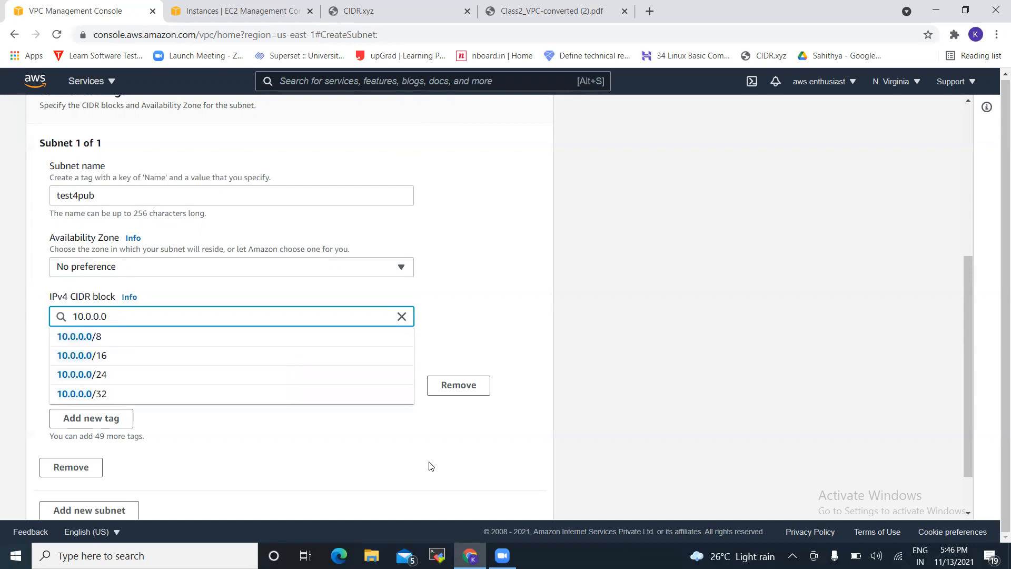
text(/)
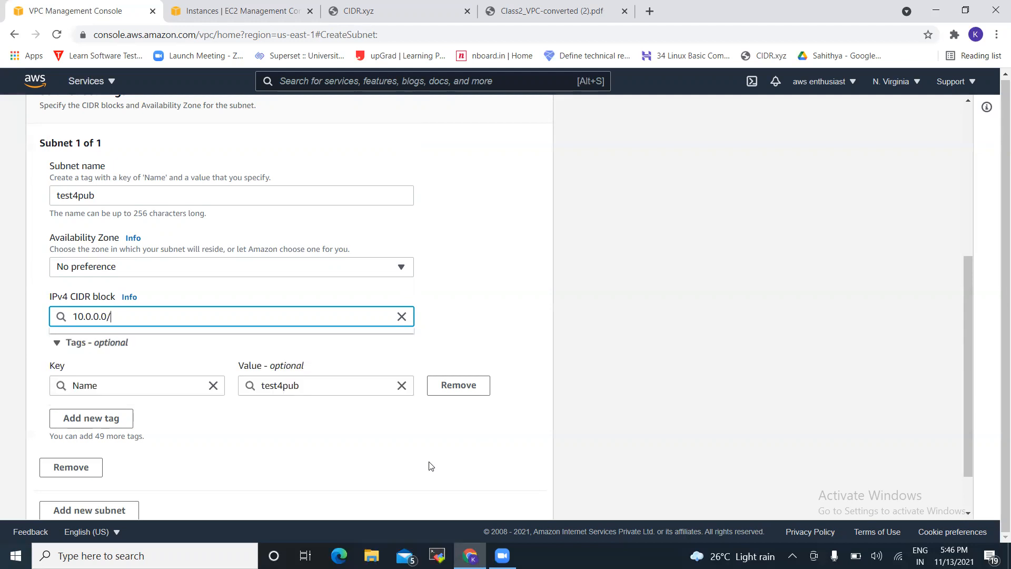
text(24)
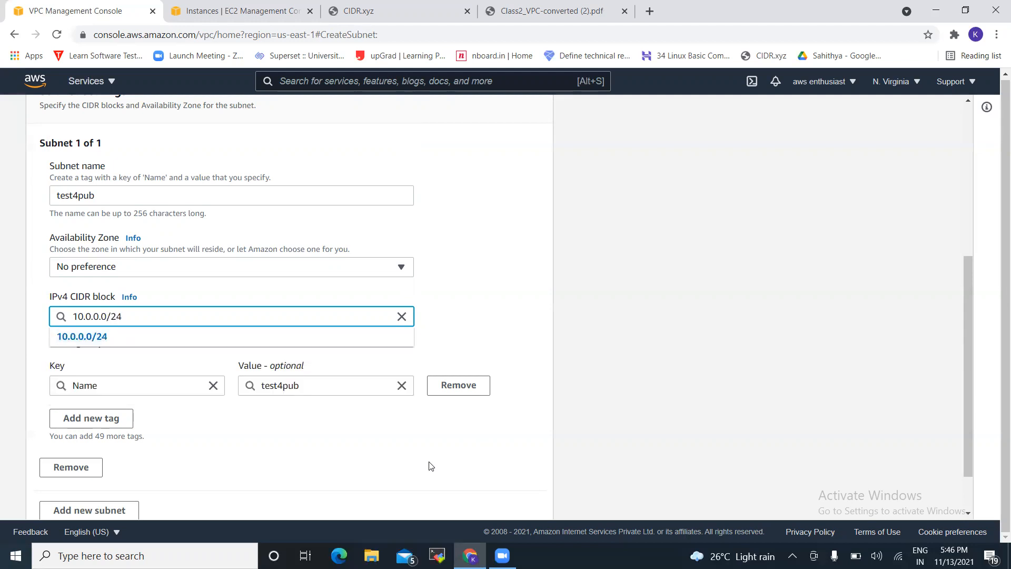
click(305, 341)
click(304, 341)
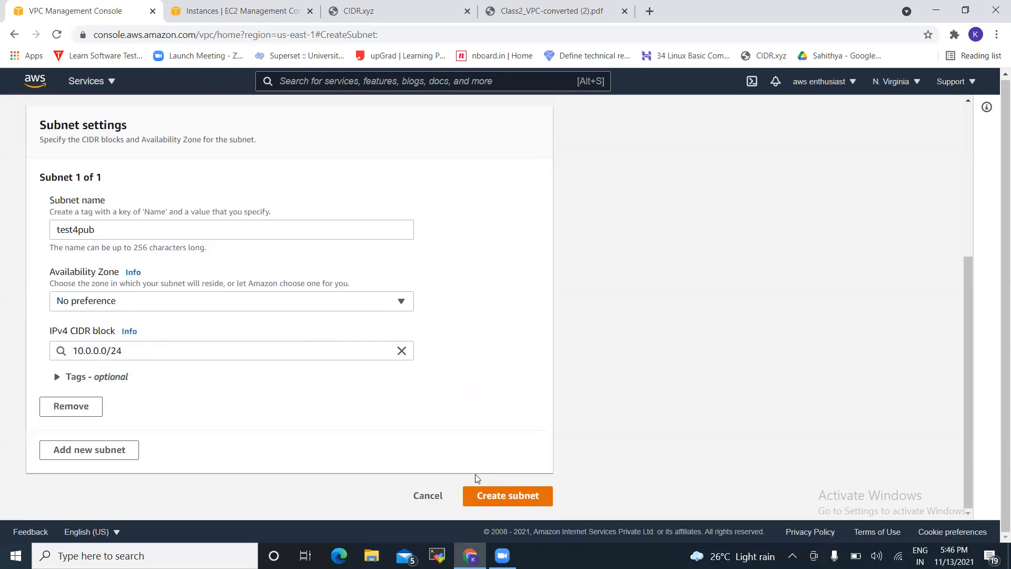
click(481, 490)
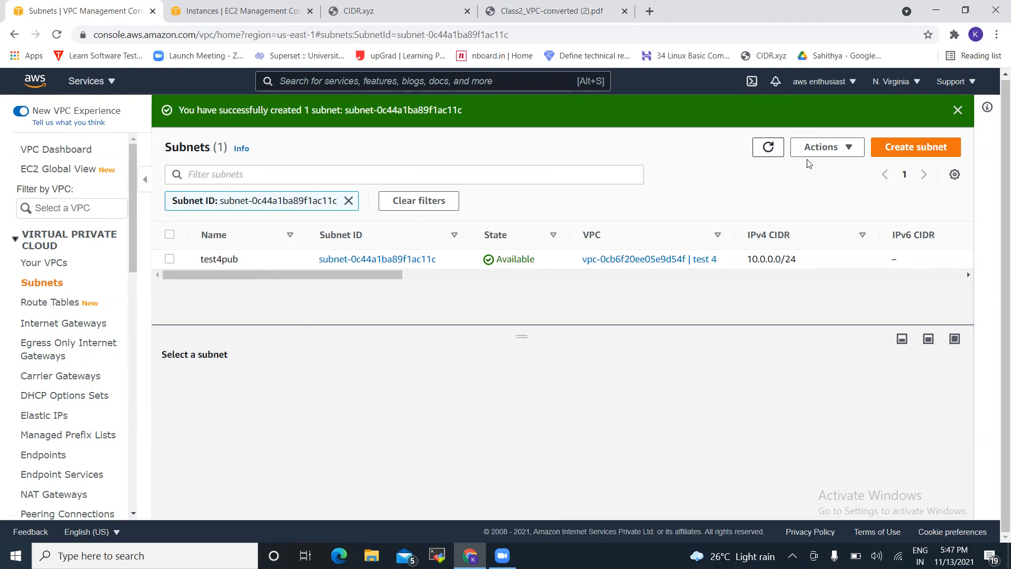
Turn on auto-assign public IPv4 address in test4pub's IP settings and save
click(819, 151)
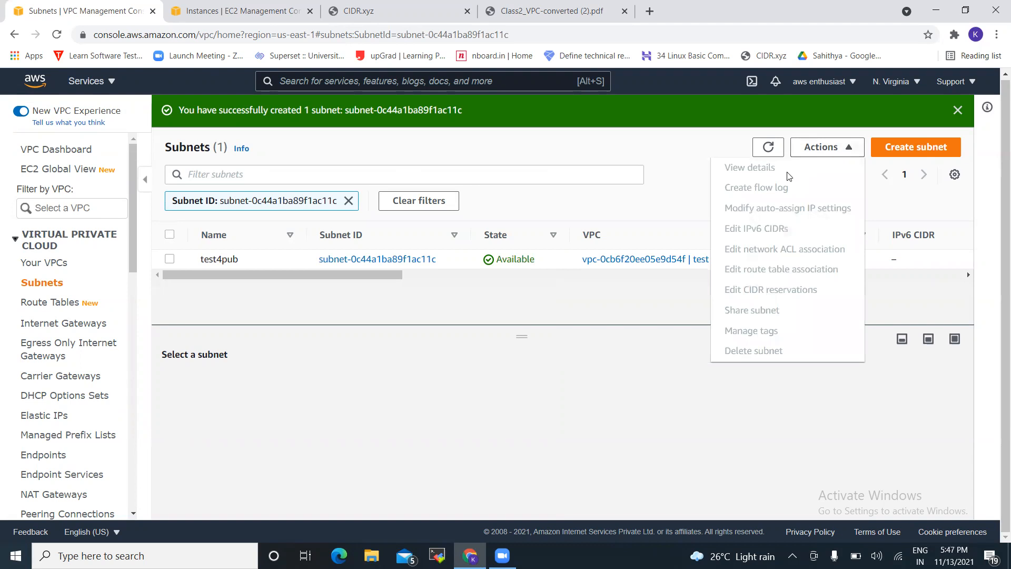
click(505, 261)
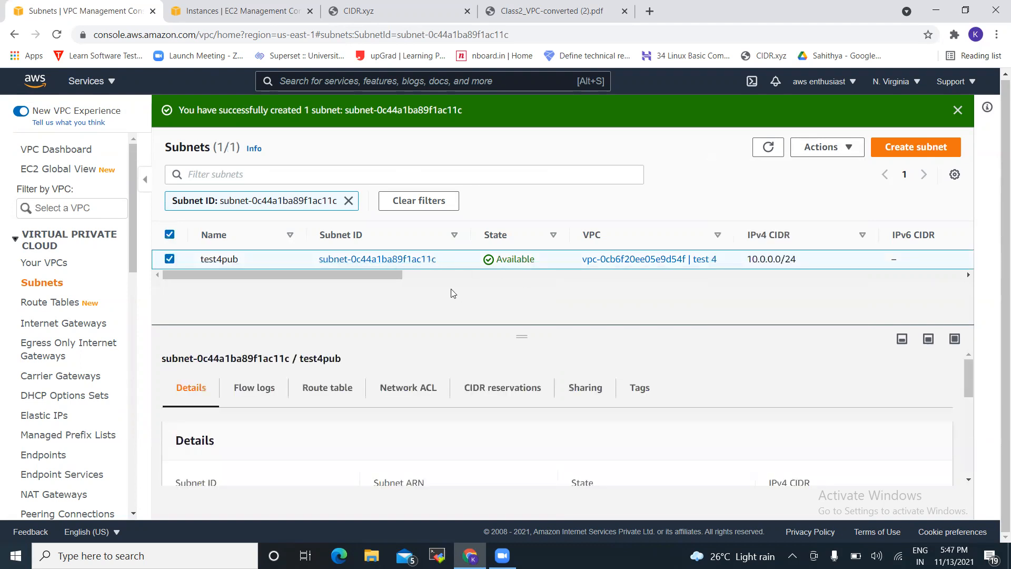
click(836, 145)
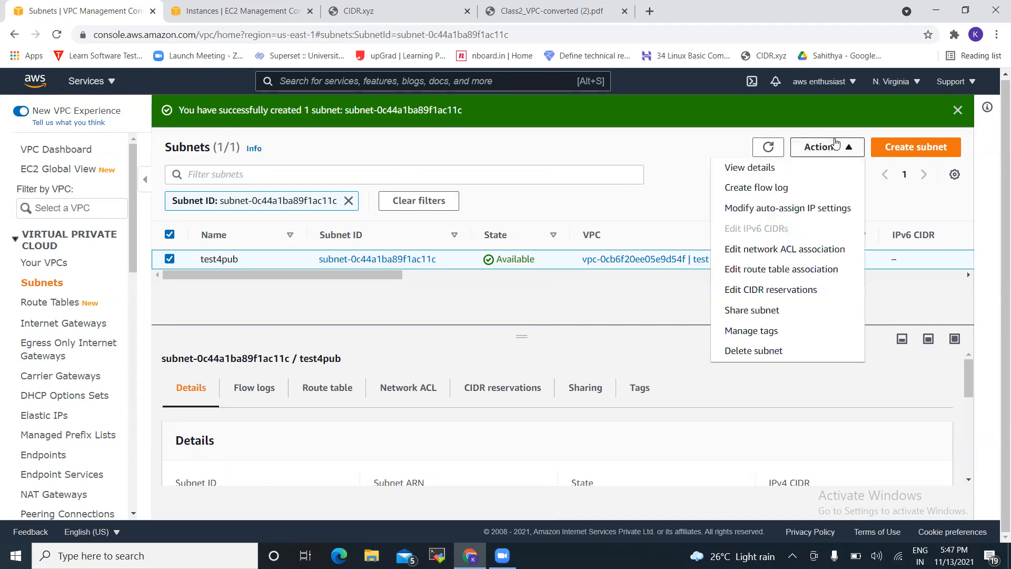
click(779, 209)
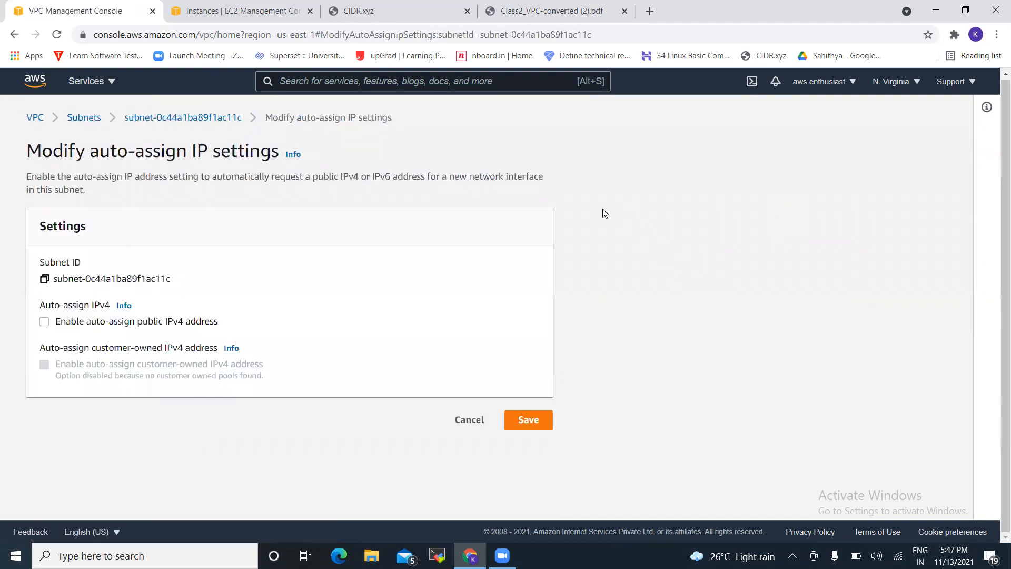
click(45, 323)
click(530, 421)
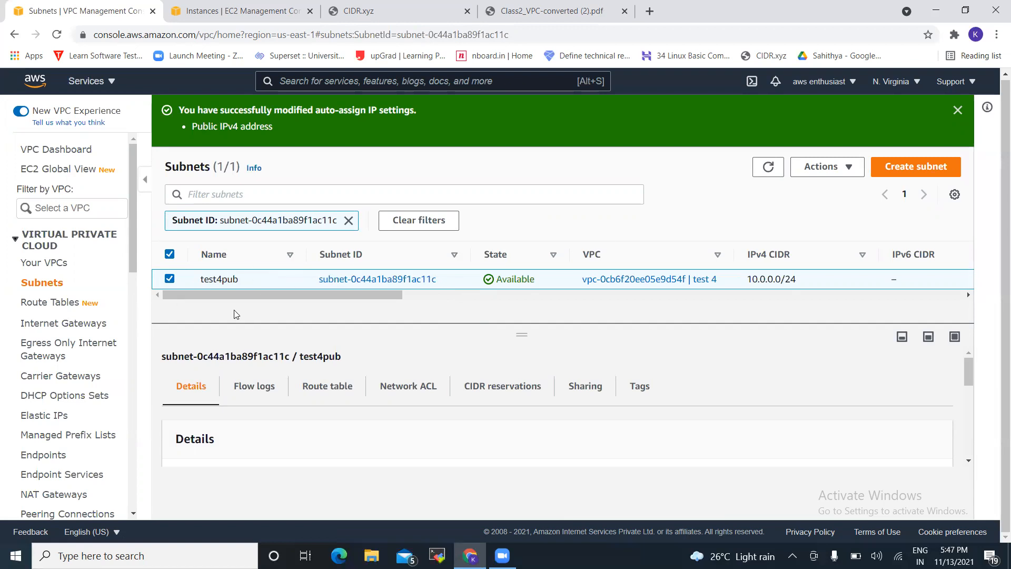
Create an internet gateway with name tag test4igw from the Internet Gateways page
click(85, 328)
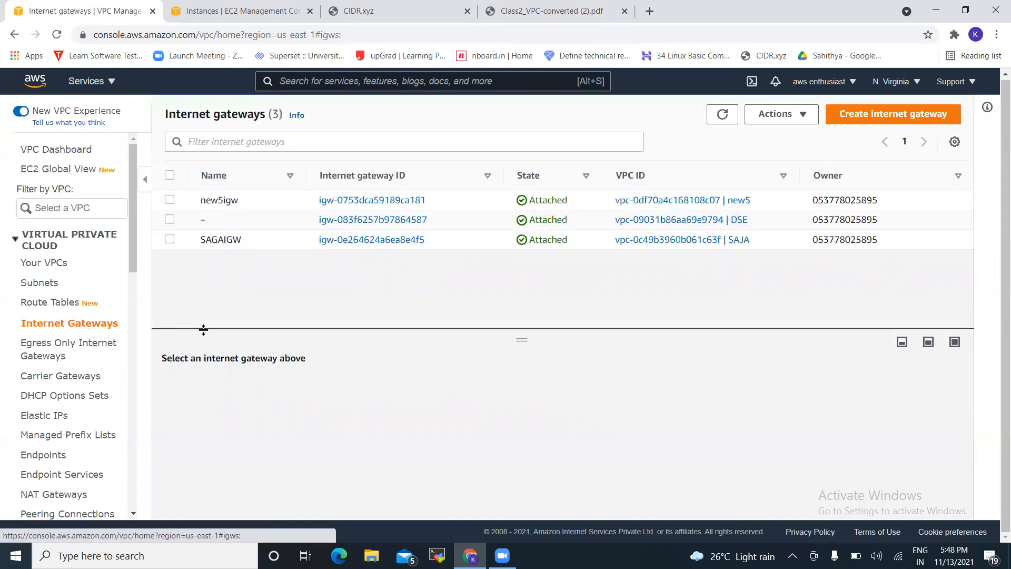
click(872, 115)
click(298, 285)
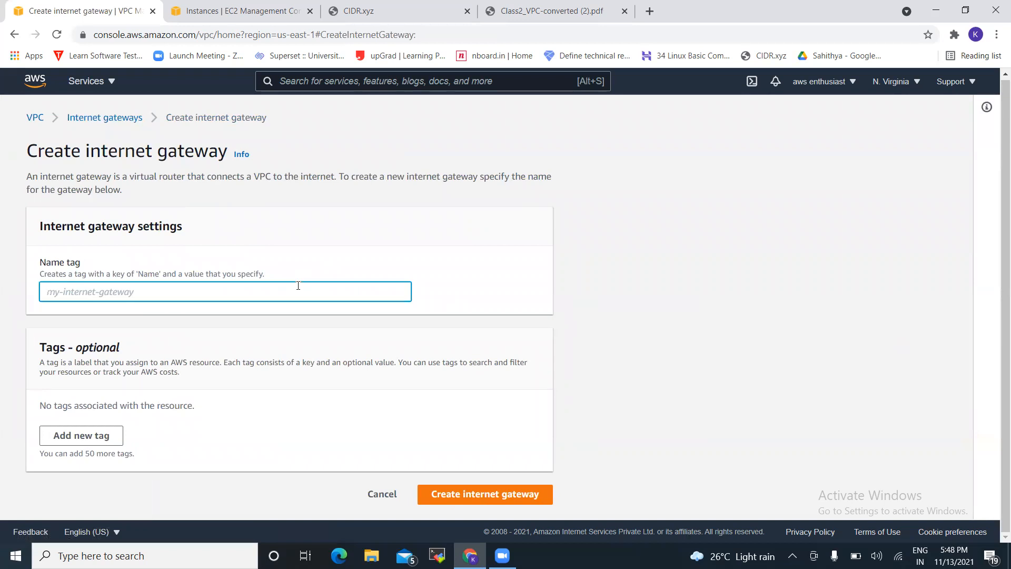
text(t)
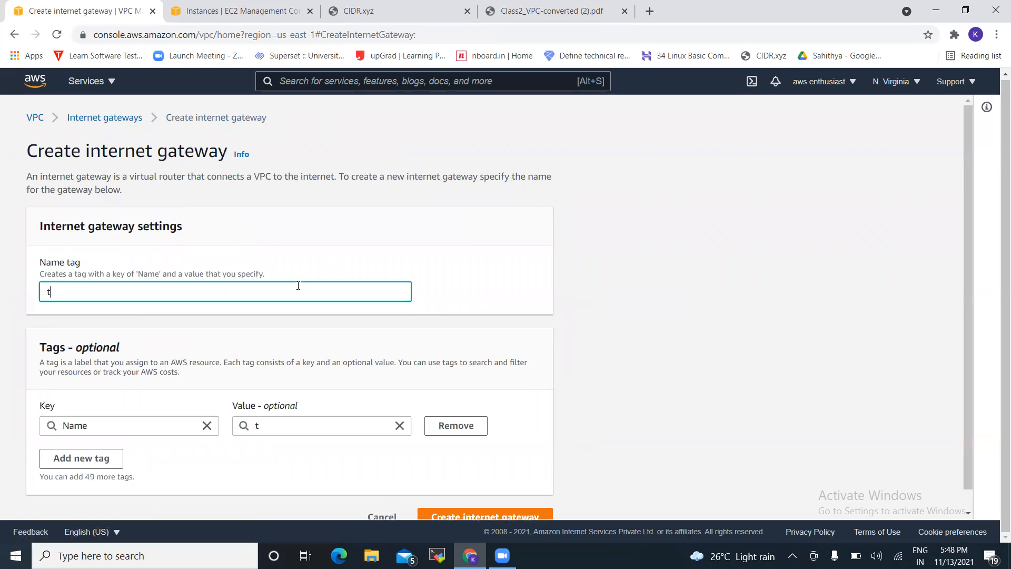
text(est4igw)
click(563, 398)
scroll(567, 397, down, 1)
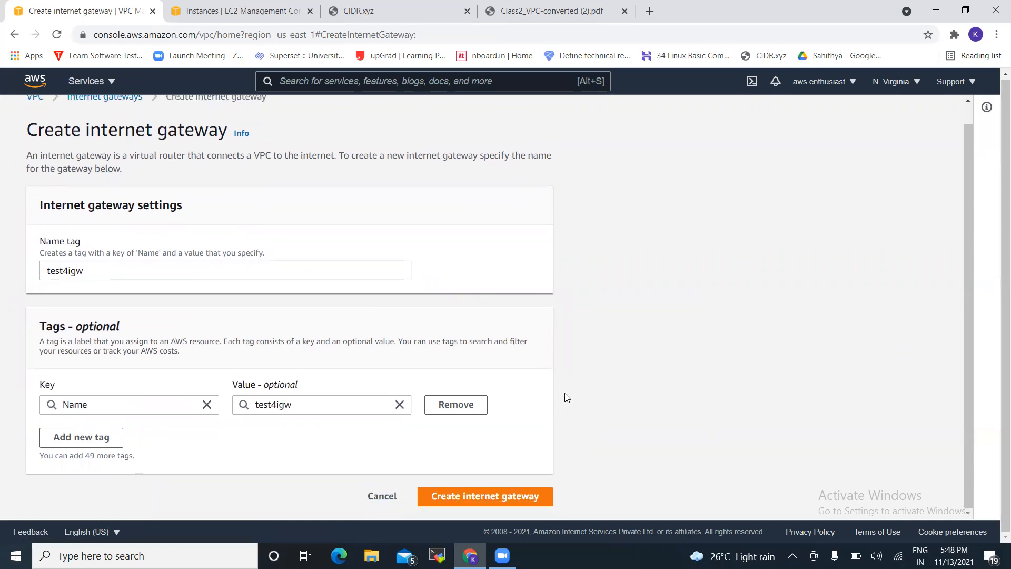
click(486, 476)
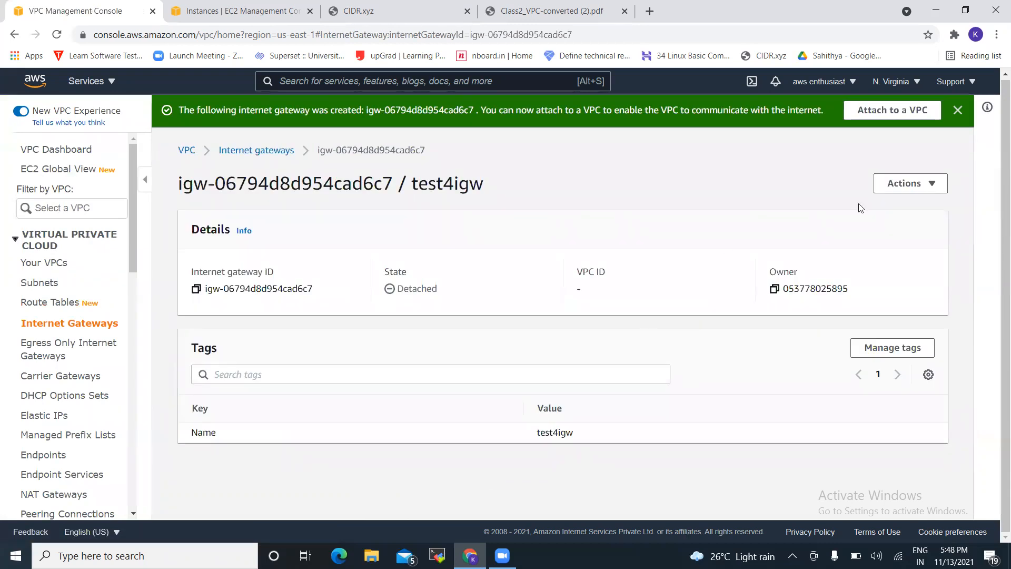
Attach test4igw to the test 4 VPC (vpc-0cb6f20ee05e9d54f) and dismiss the success banner
click(958, 111)
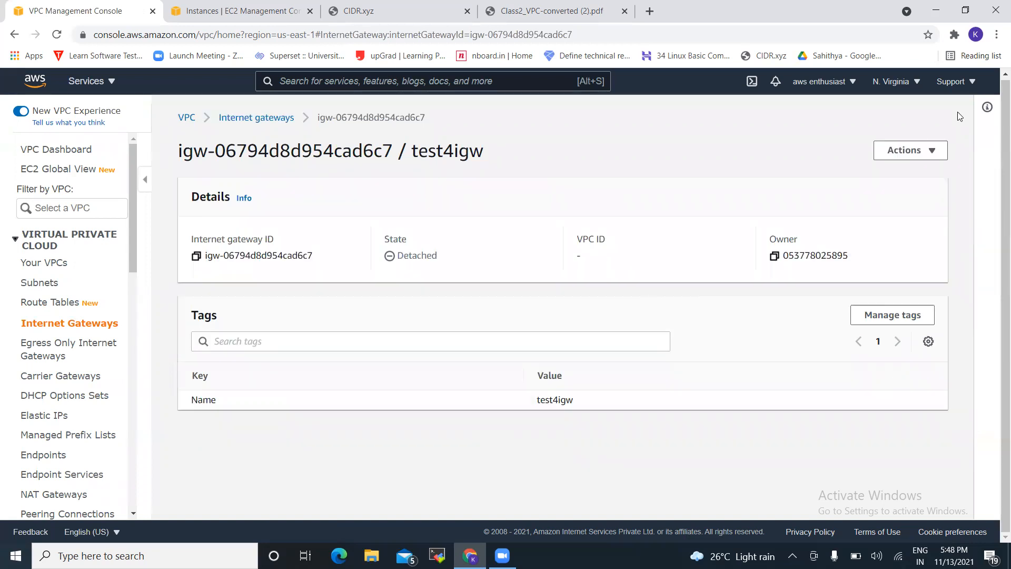
click(902, 152)
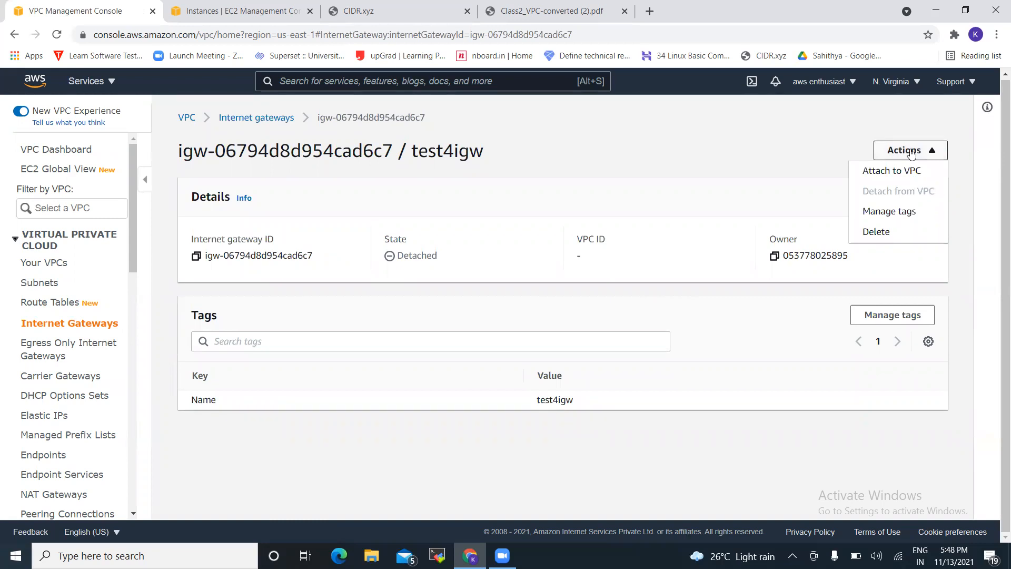
click(881, 173)
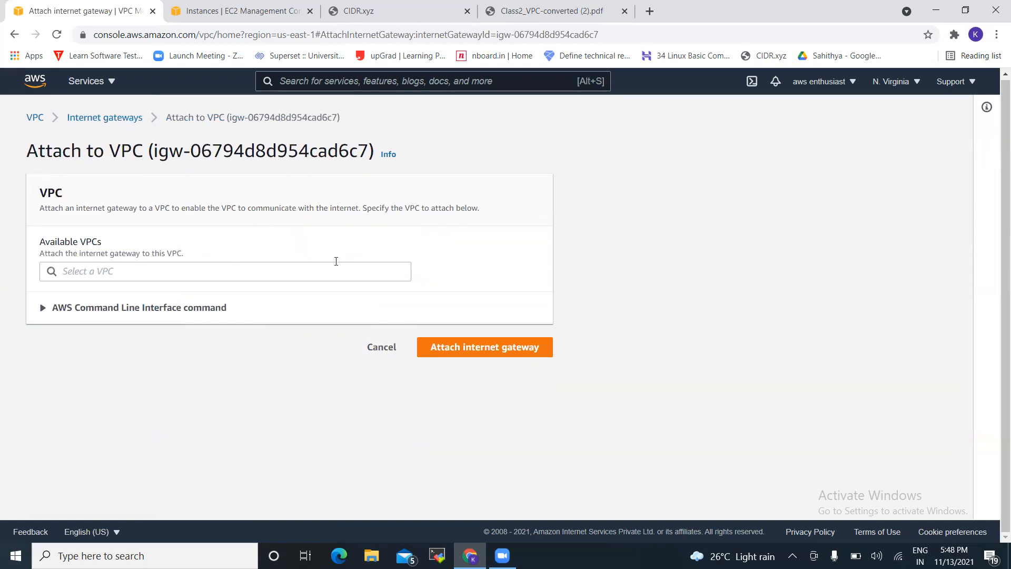
click(327, 270)
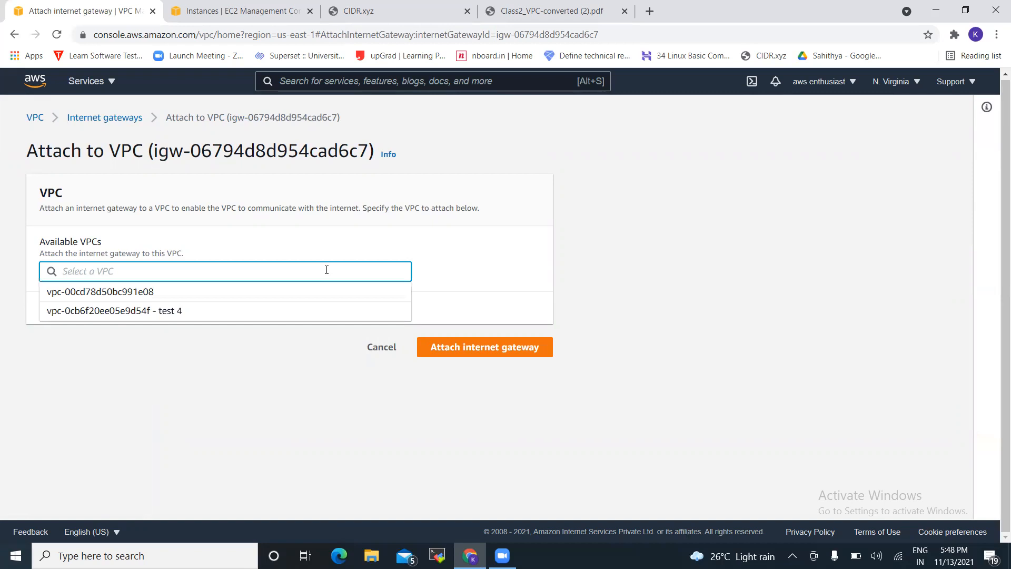
click(255, 315)
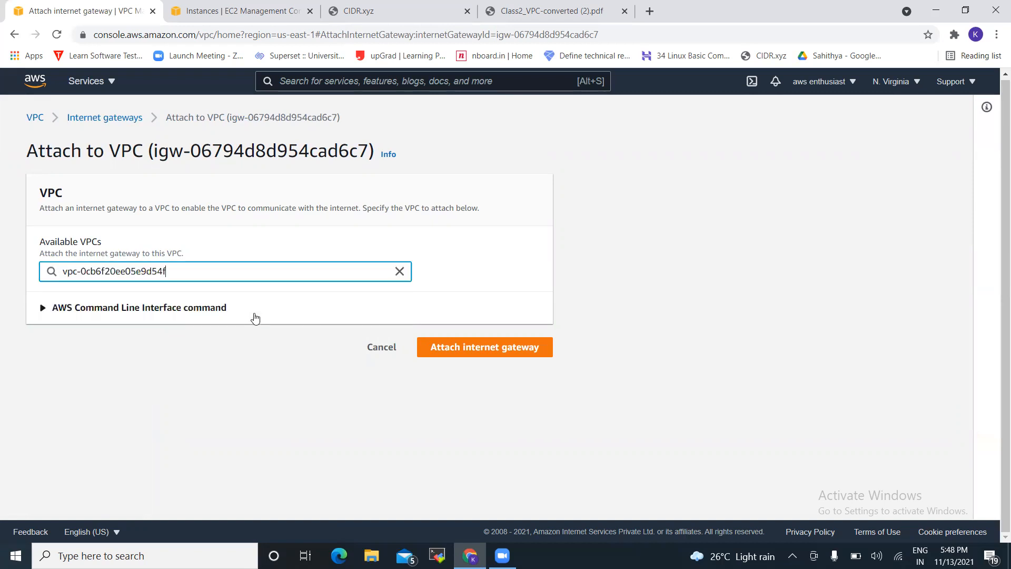
click(465, 352)
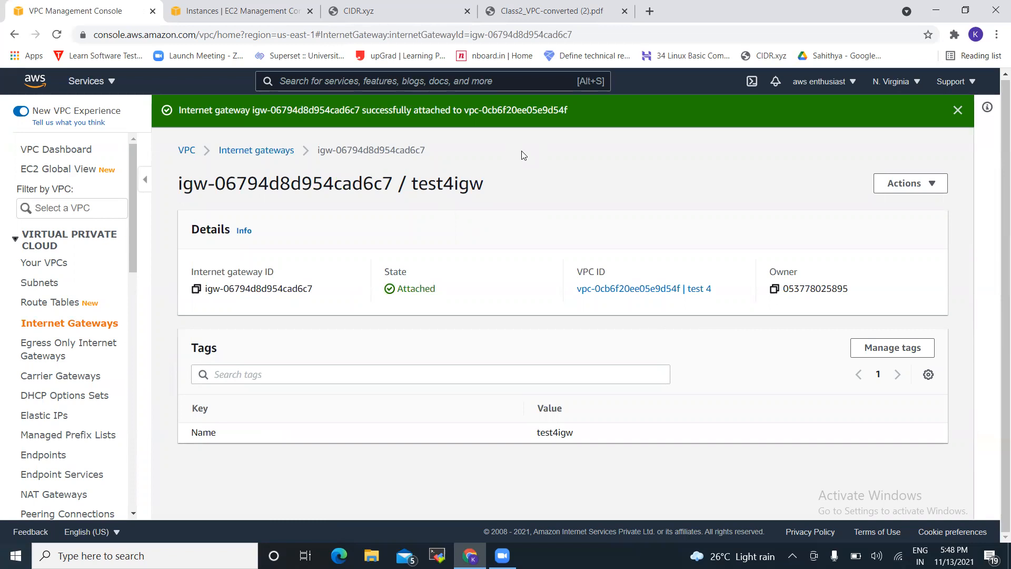
click(958, 111)
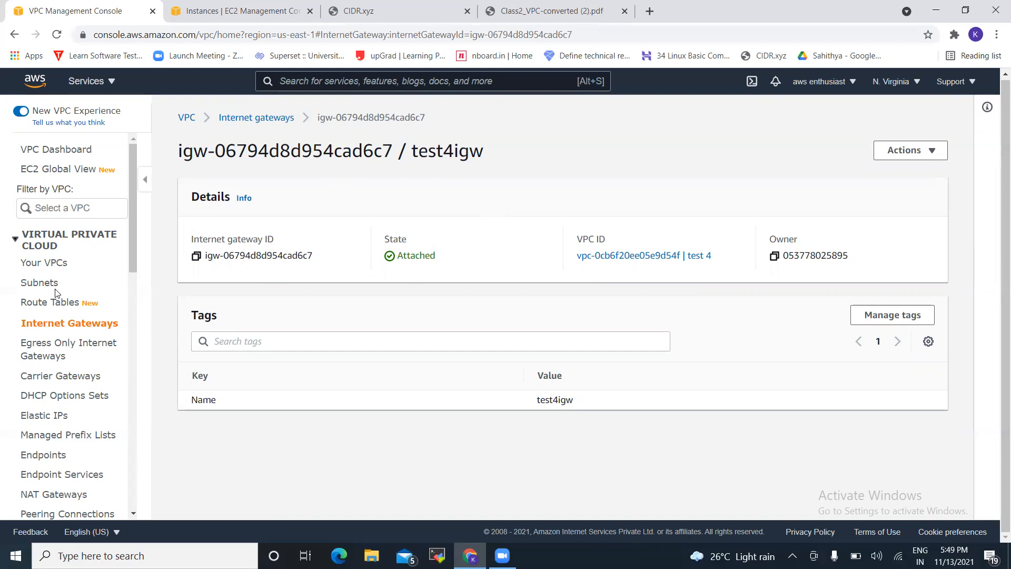
Create a route table named test4rt attached to the test 4 VPC
click(51, 304)
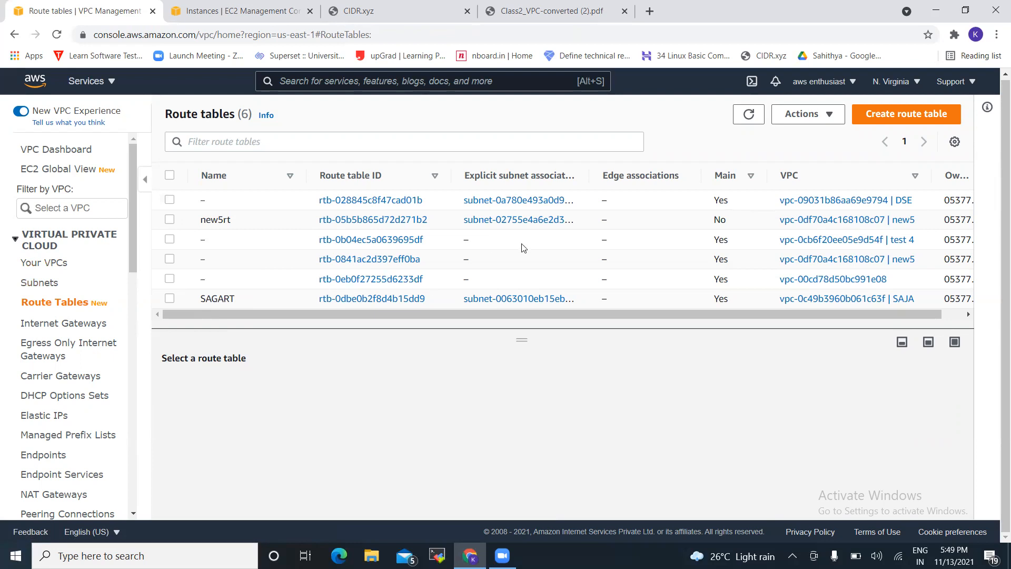
click(922, 117)
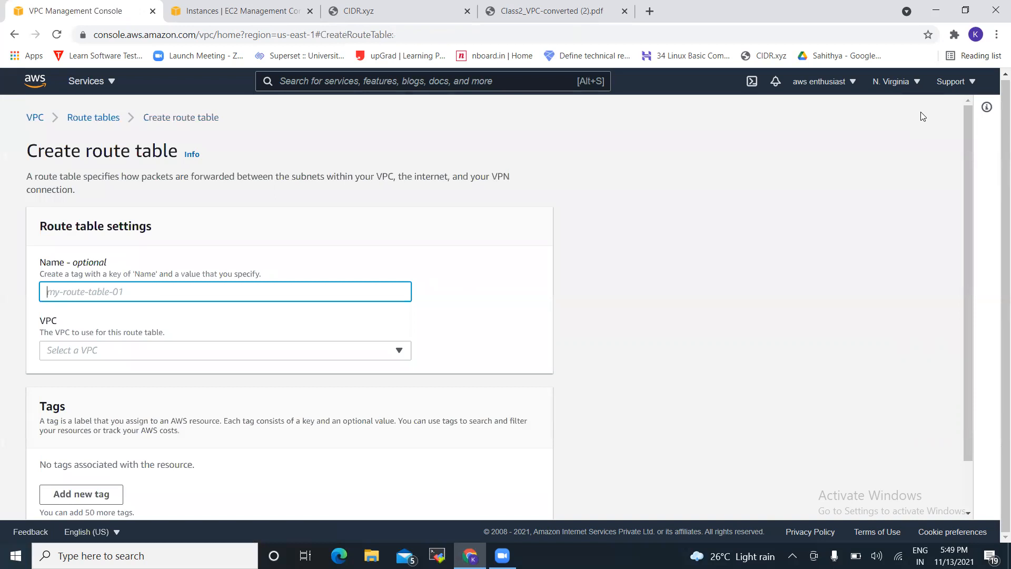
text(test)
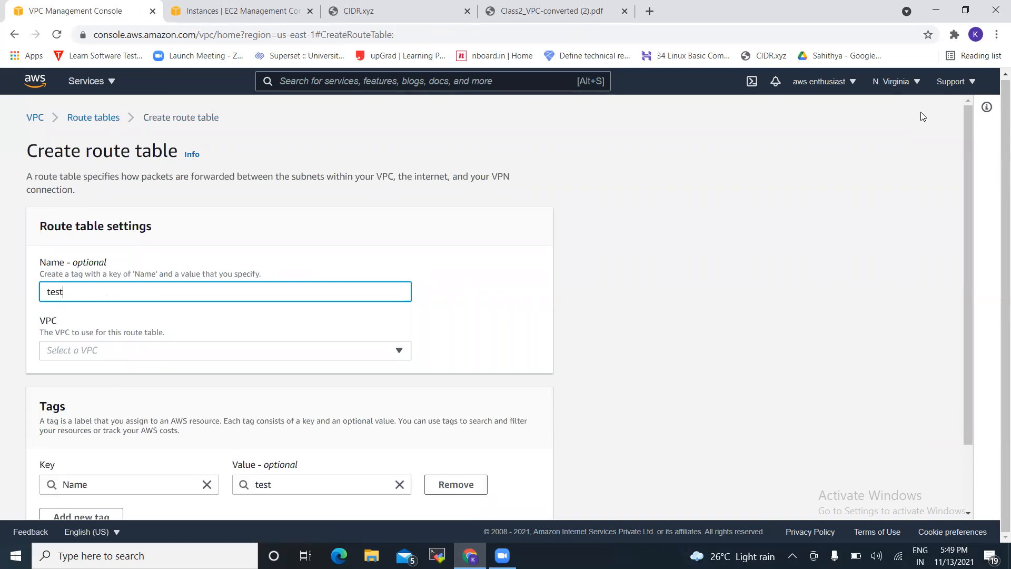
text(4rt)
click(244, 356)
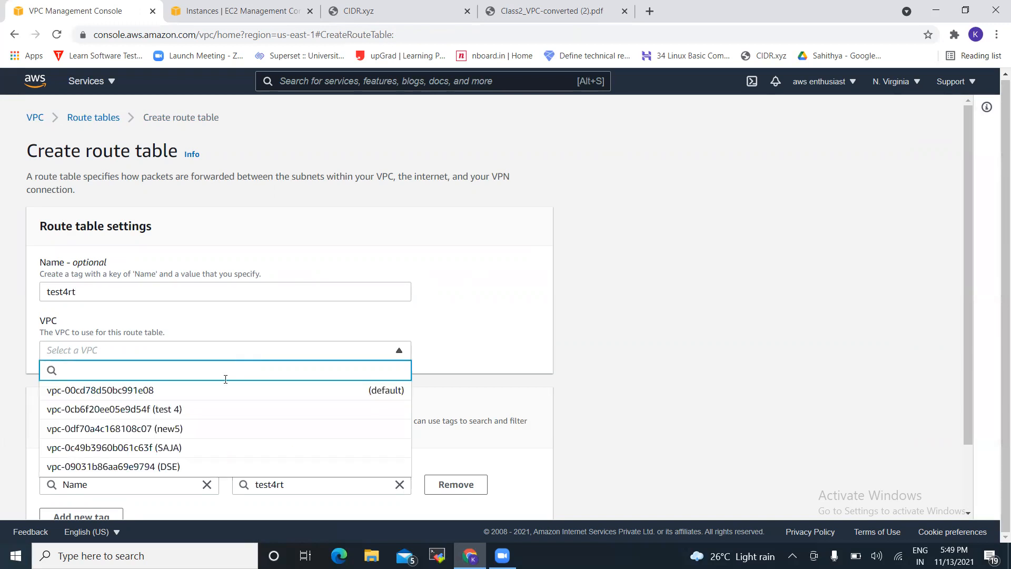
click(219, 411)
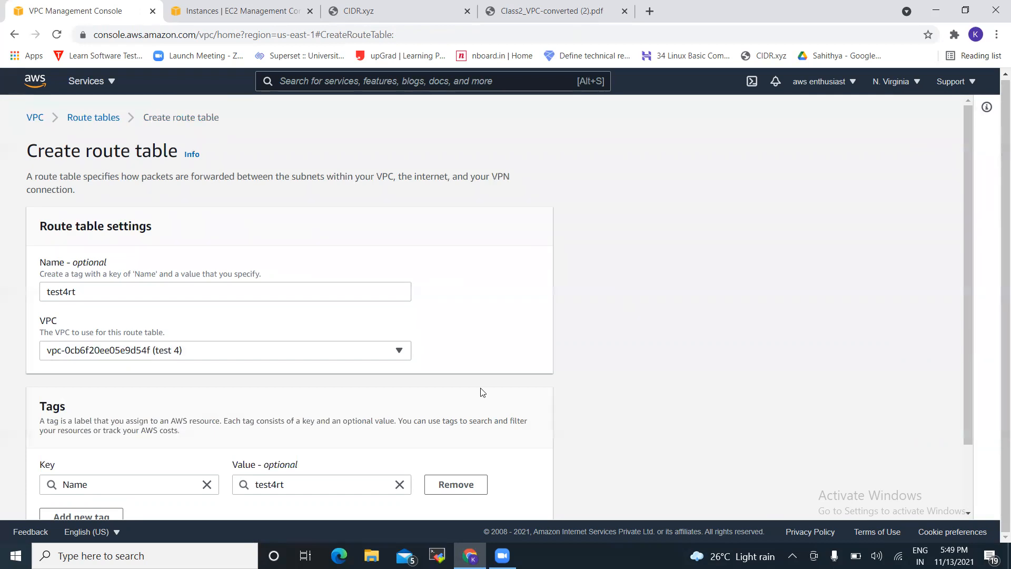
scroll(482, 393, down, 2)
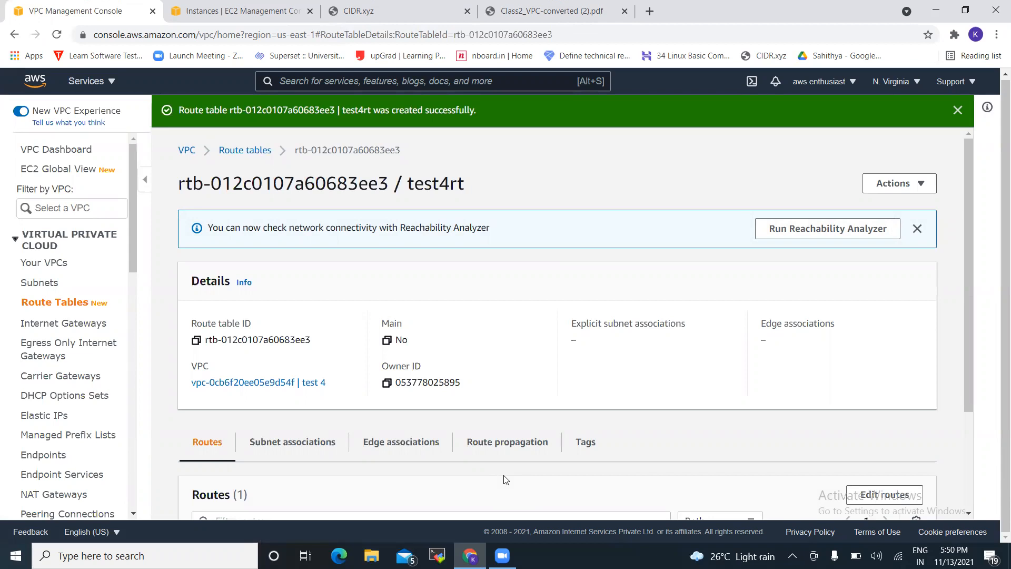
Open Edit routes for test4rt, showing only the local 10.0.0.0/16 route
click(878, 480)
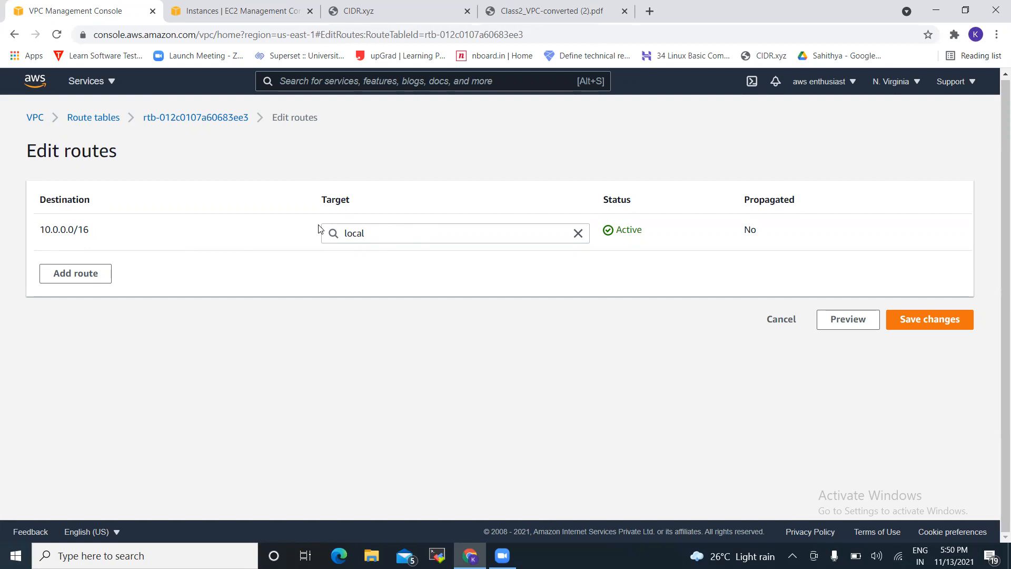
Add and save a 0.0.0.0/0 route targeting internet gateway igw-06794d8d954cad6c7 (test4igw)
click(91, 272)
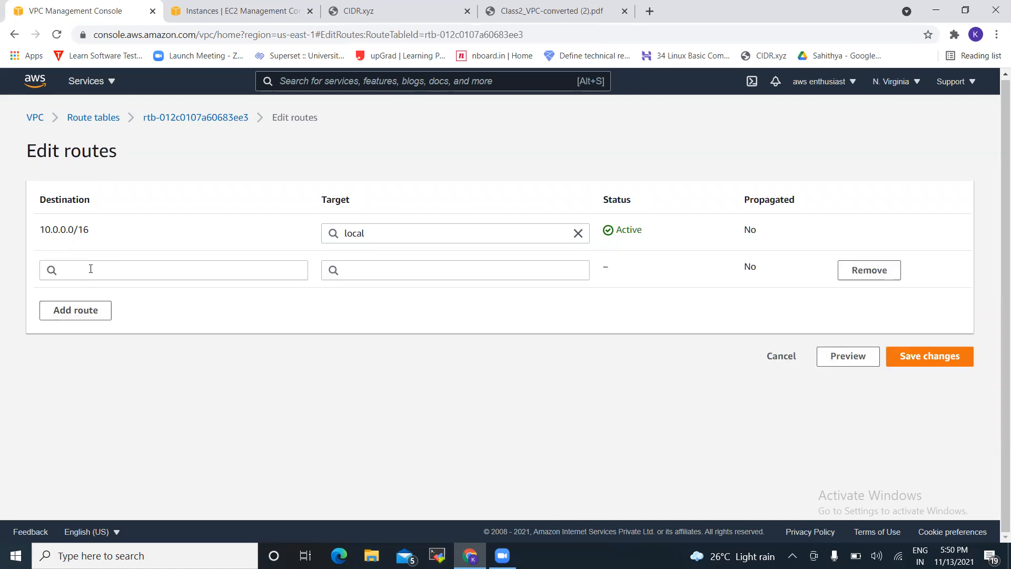
click(90, 269)
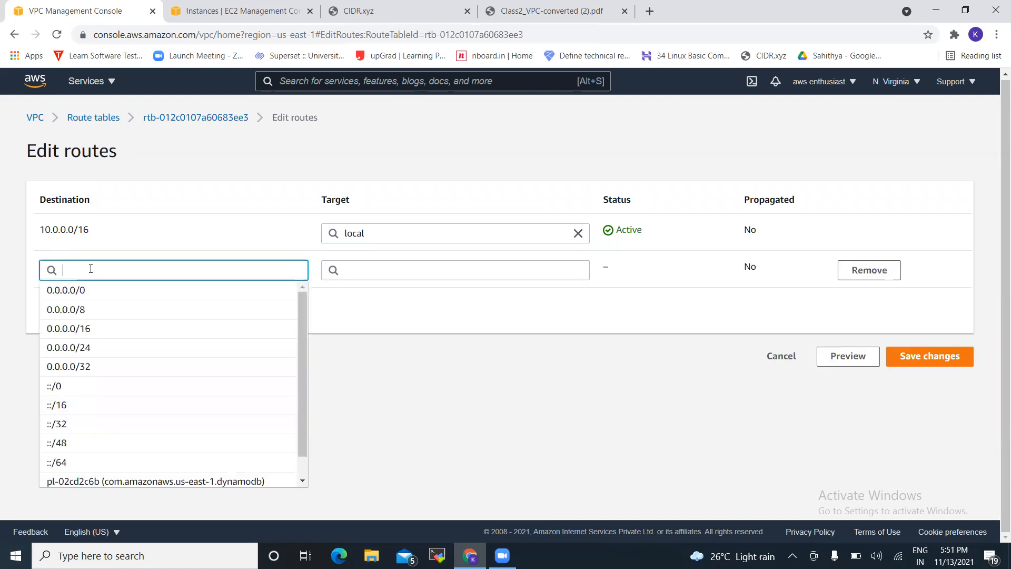
click(68, 289)
click(414, 271)
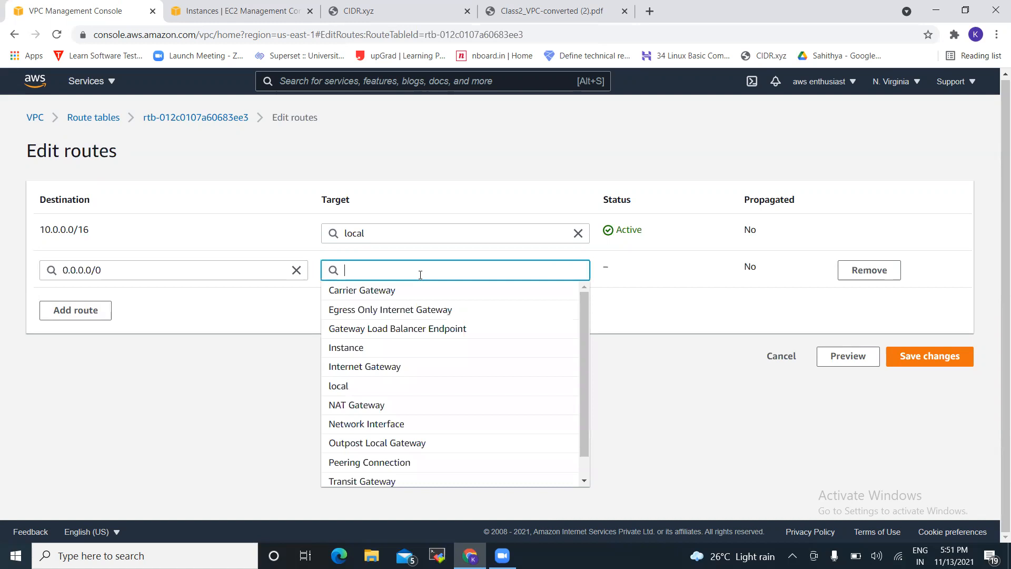
click(392, 366)
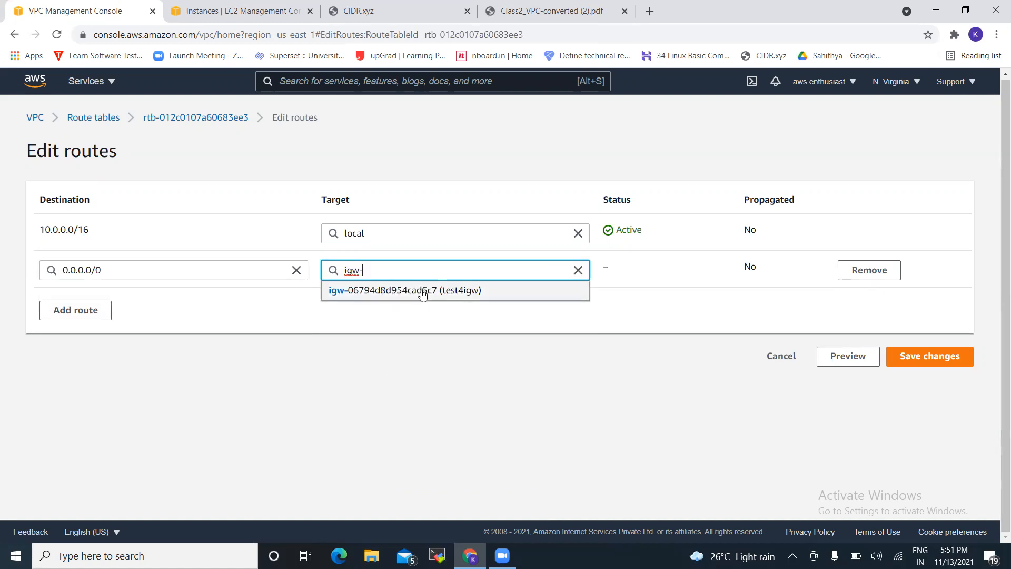
click(422, 291)
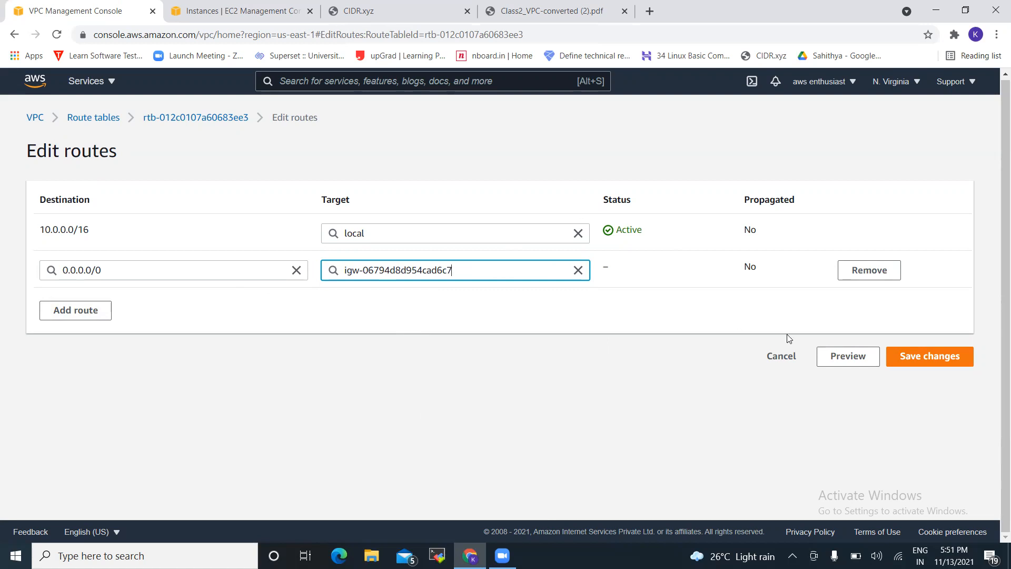
click(916, 357)
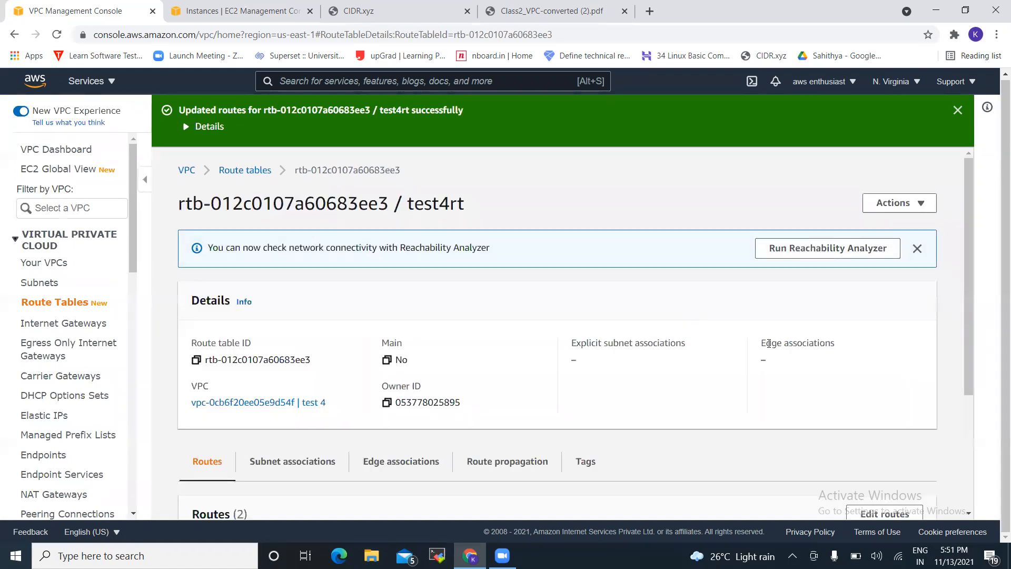
Dismiss the routes-updated banner and edit test4rt's subnet associations from the Subnet associations tab
click(318, 462)
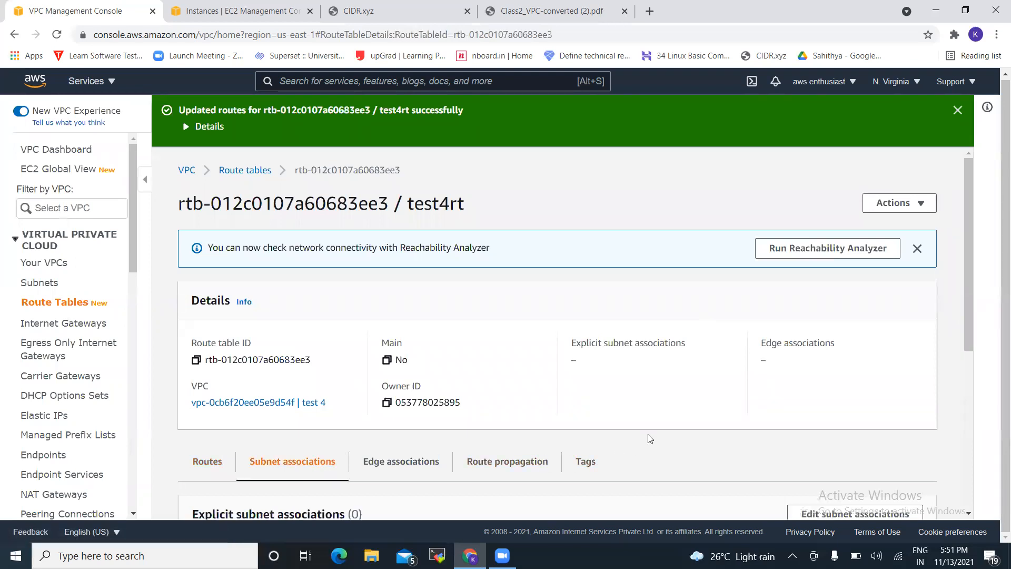
scroll(651, 439, down, 3)
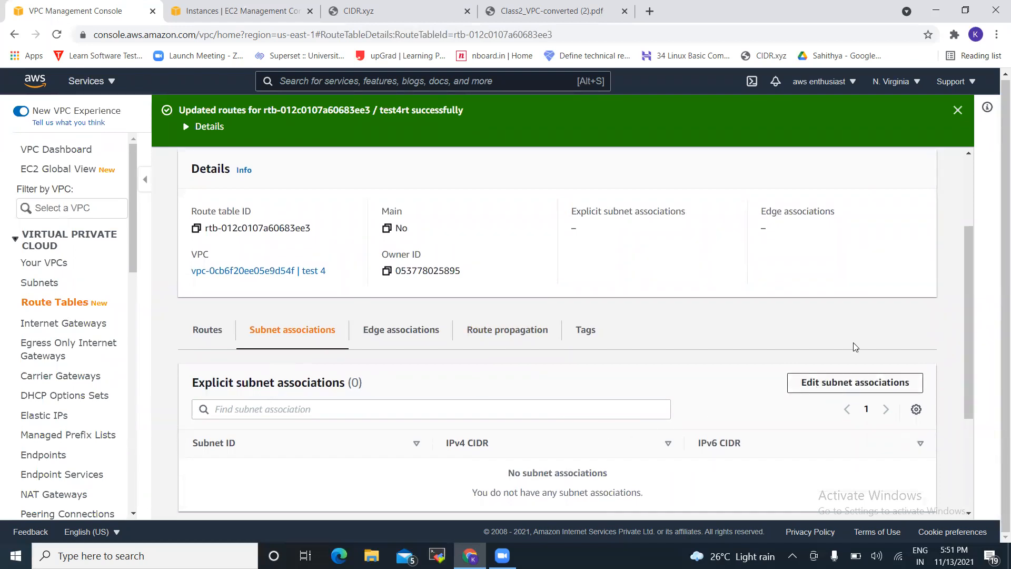
click(958, 111)
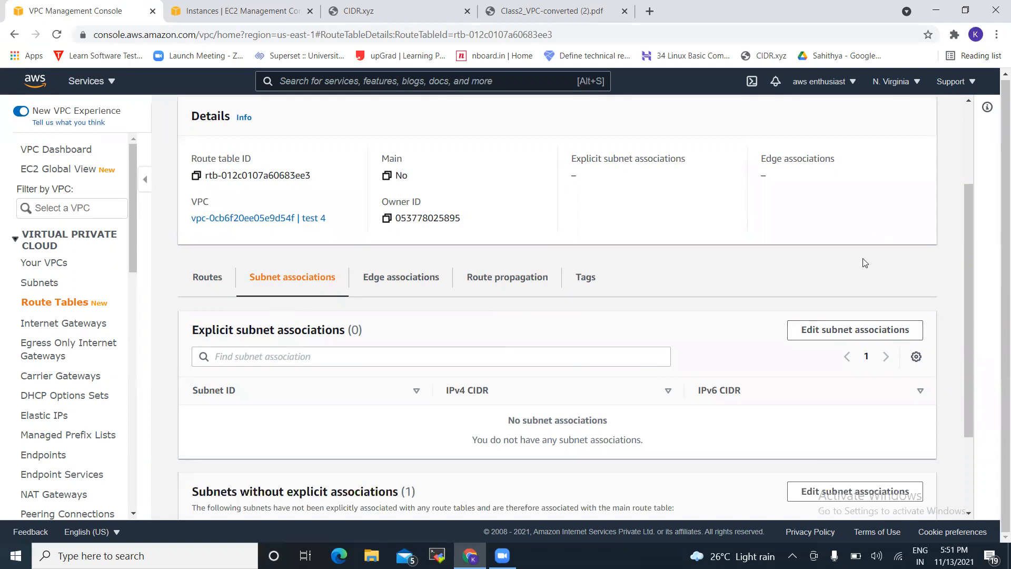
click(833, 330)
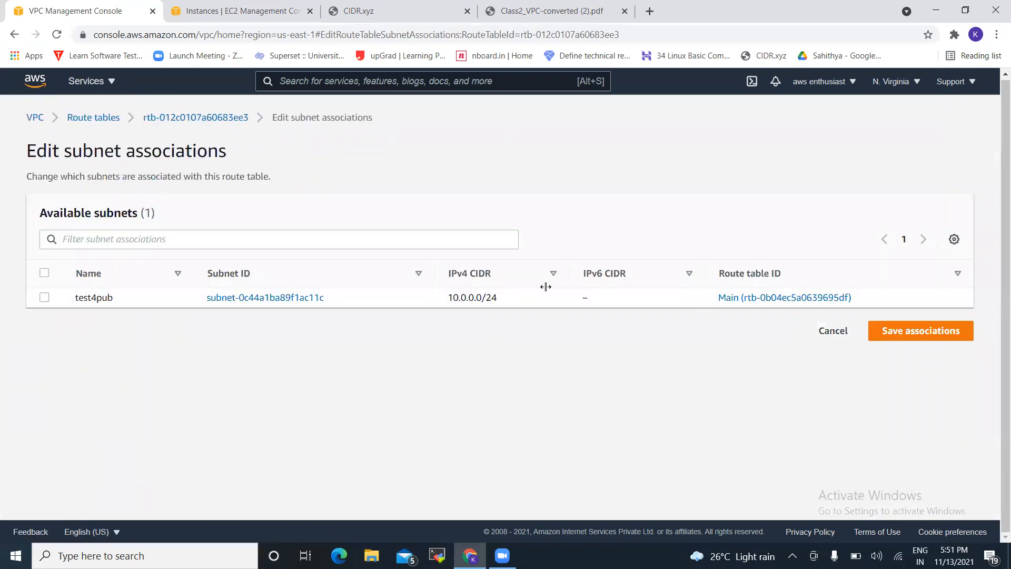
Save test4pub as test4rt's associated subnet and dismiss the success banner
click(45, 298)
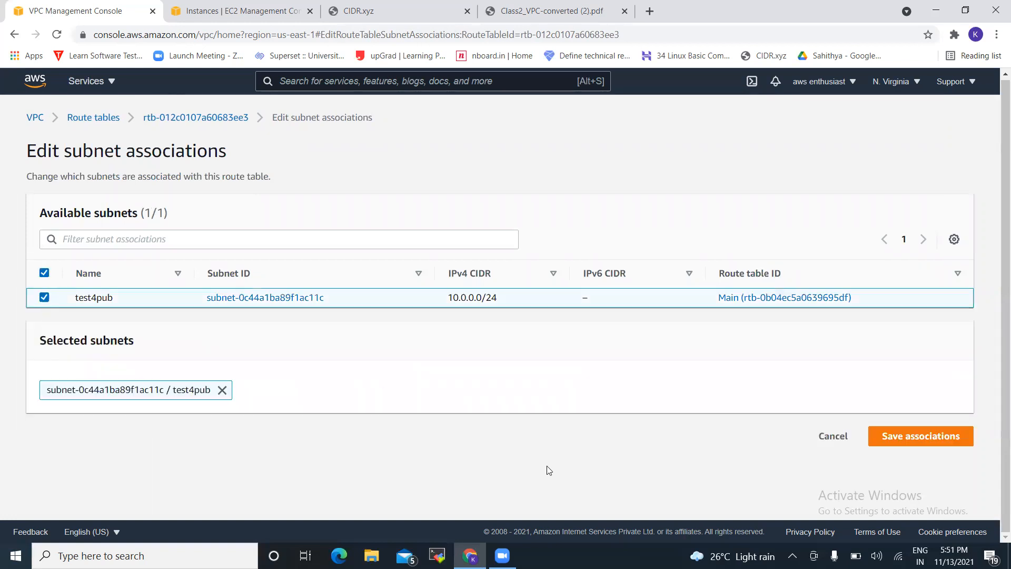
click(894, 434)
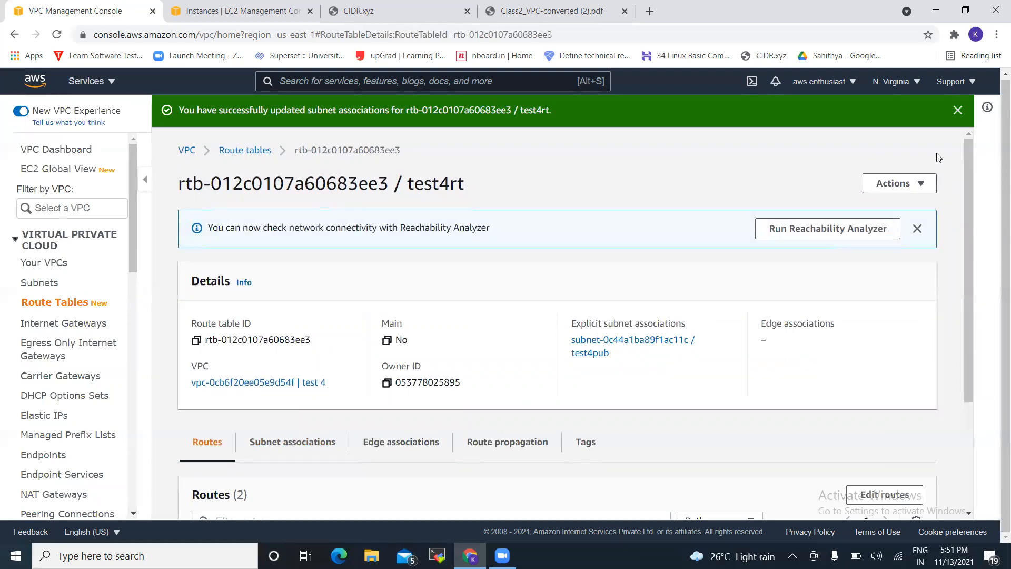
click(957, 112)
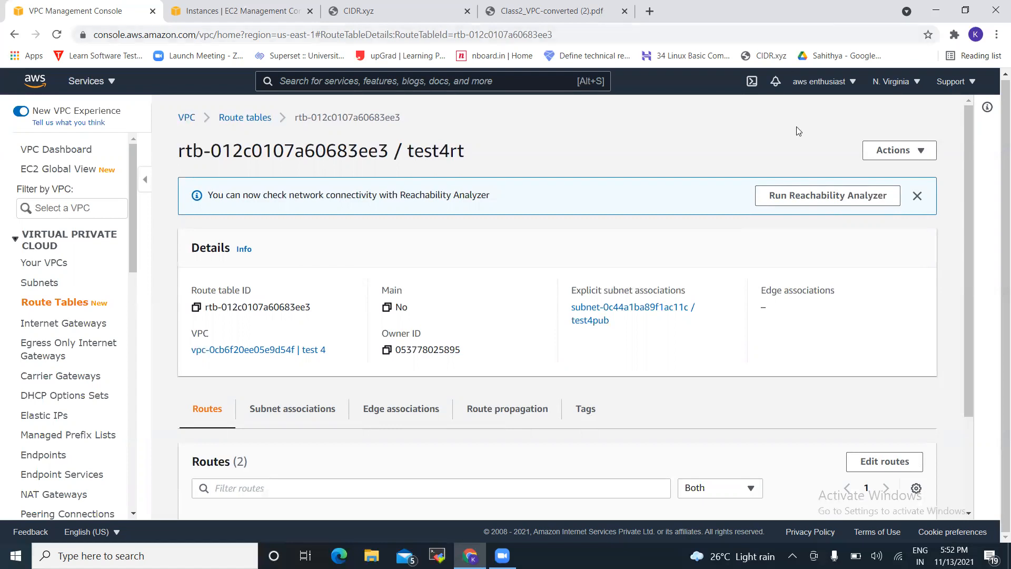
Reload the EC2 Instances page to sign back in and start Launch instances
click(241, 12)
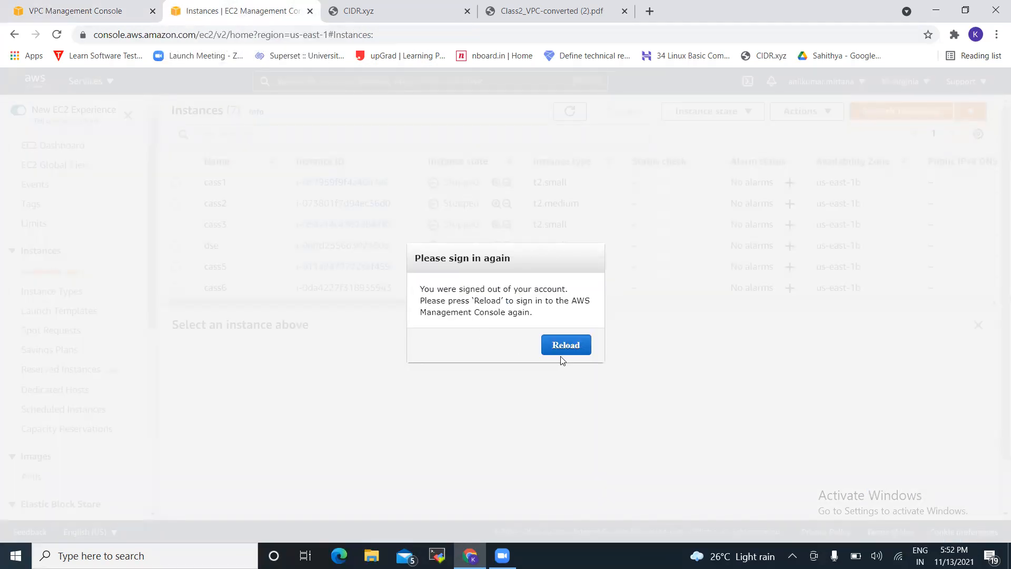
click(574, 347)
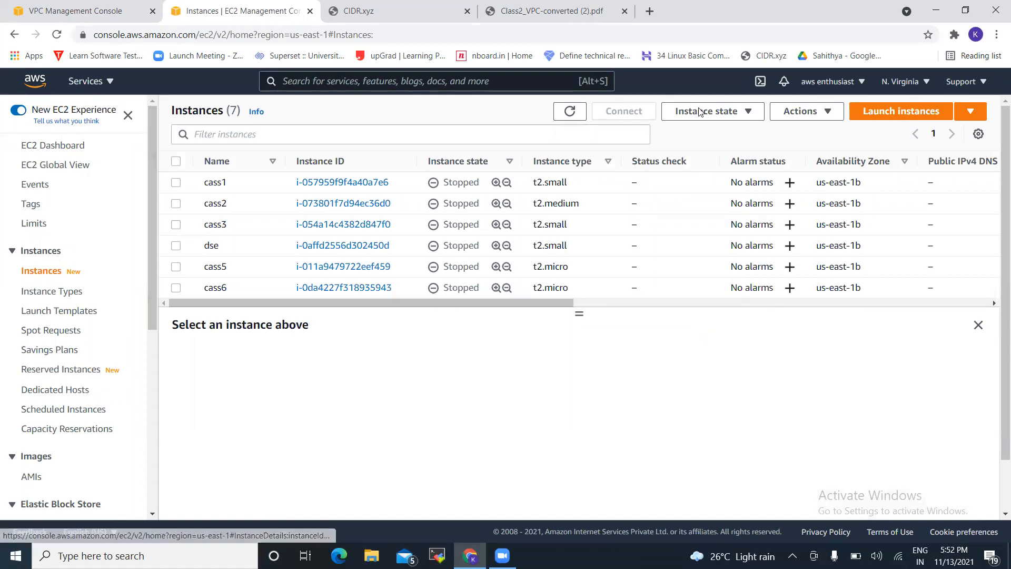
click(901, 112)
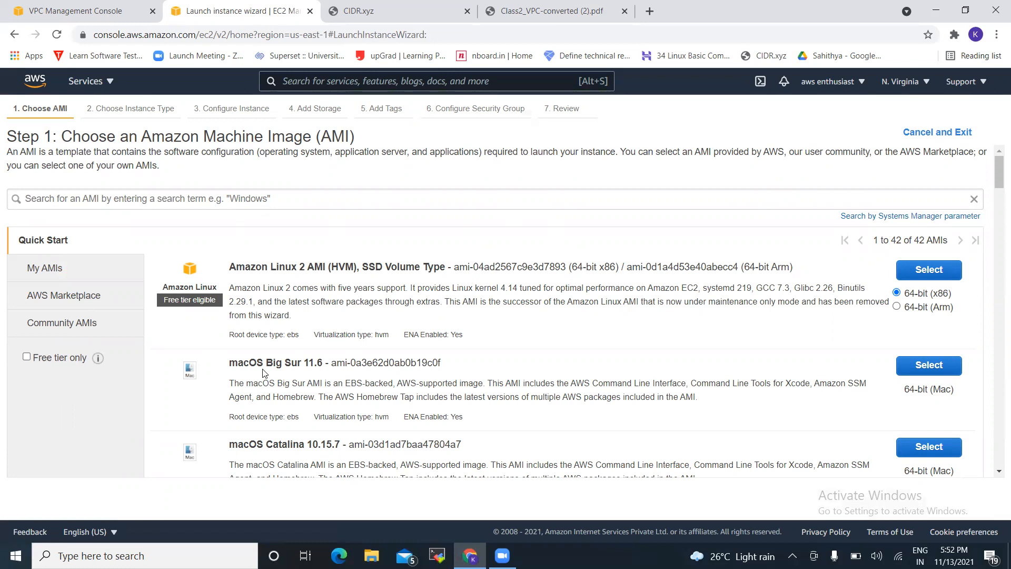
Select the Amazon Linux 2 AMI with t2.micro and advance to Step 3 instance details
click(999, 472)
scroll(997, 476, down, 3)
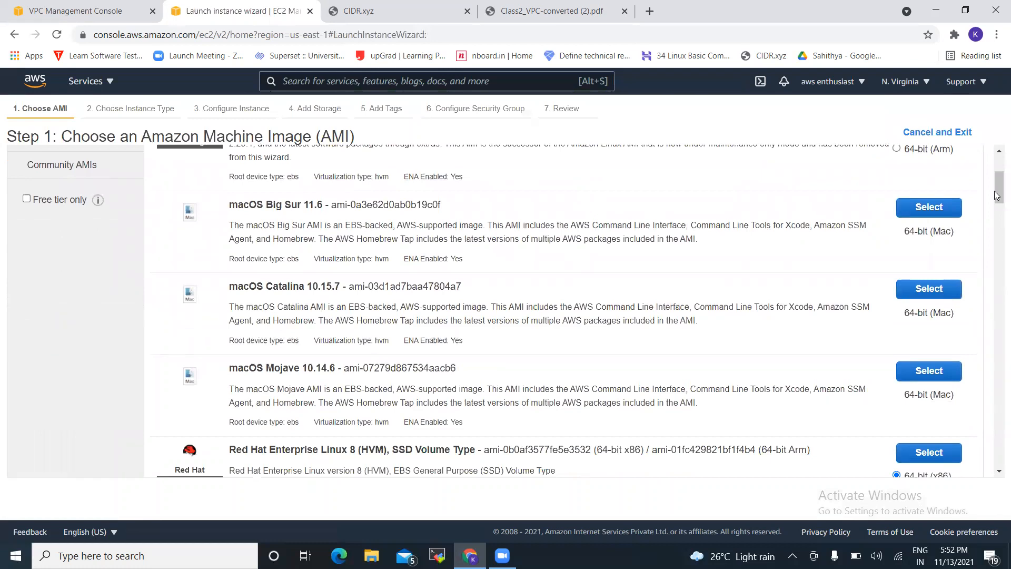
scroll(997, 154, up, 3)
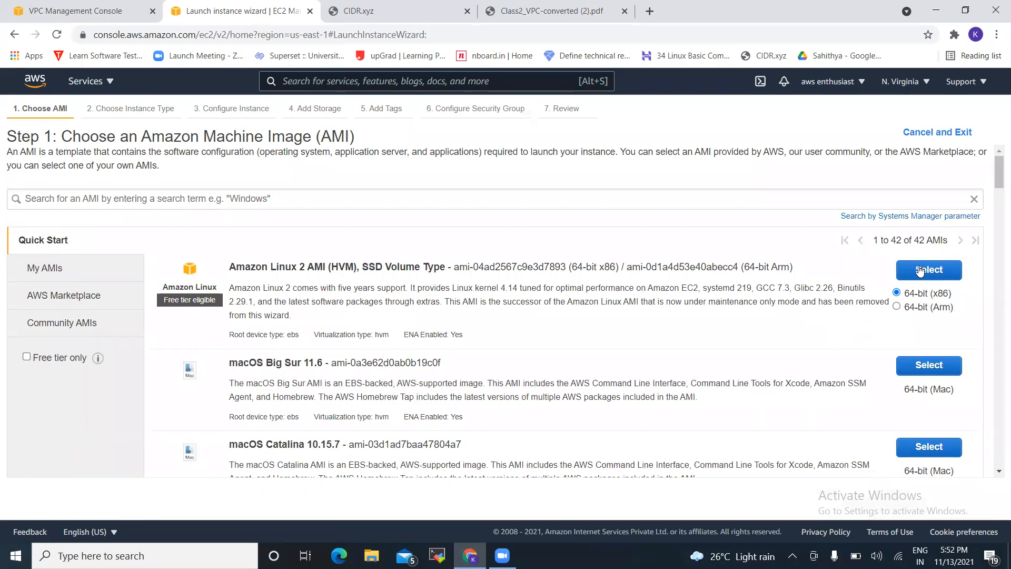
click(919, 271)
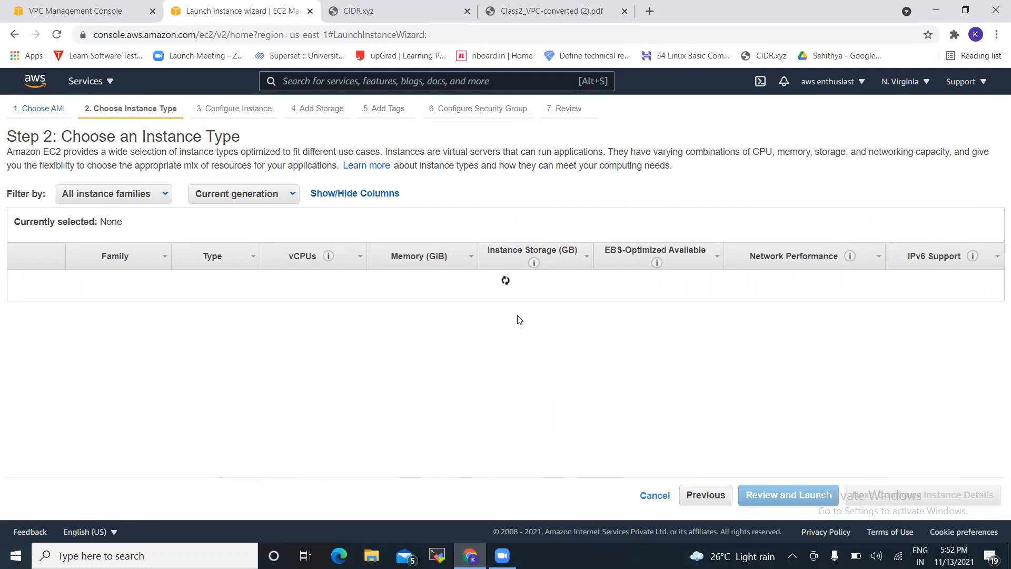
mouse_move(242, 306)
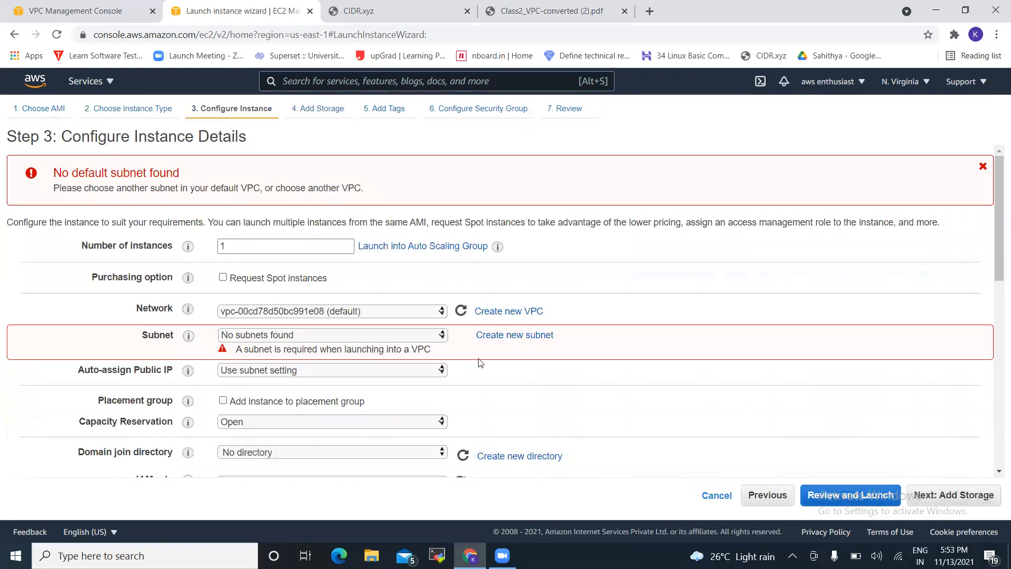
Set Network to vpc-0cb6f20ee05e9d54f (test 4) so the subnet becomes test4pub, then continue to storage
double_click(251, 247)
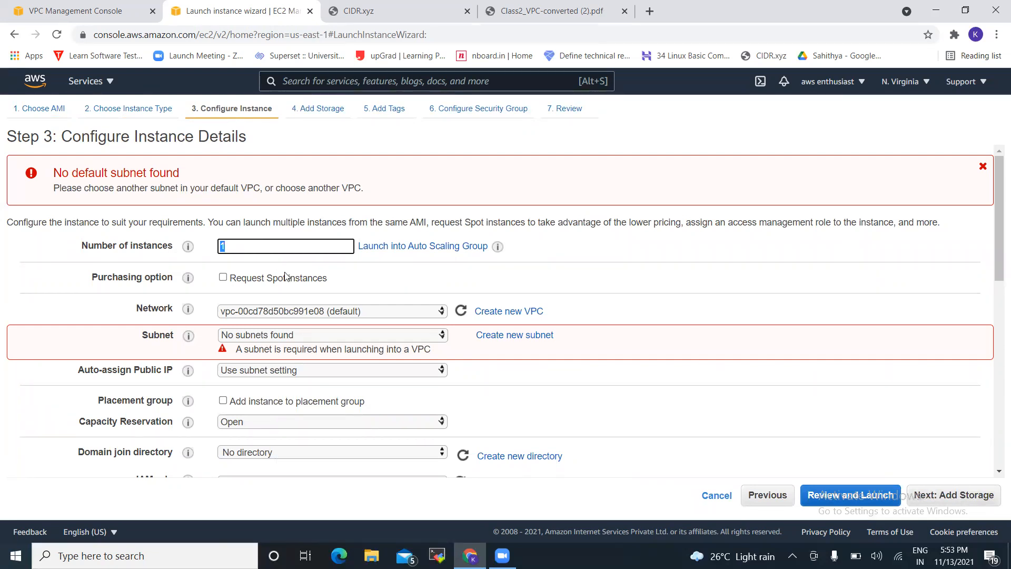
click(379, 312)
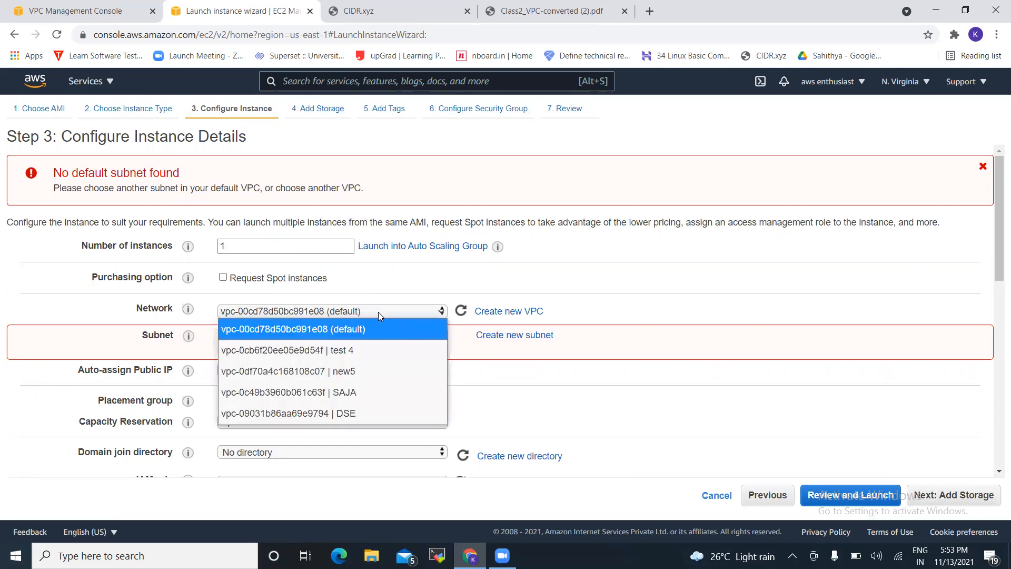
click(362, 352)
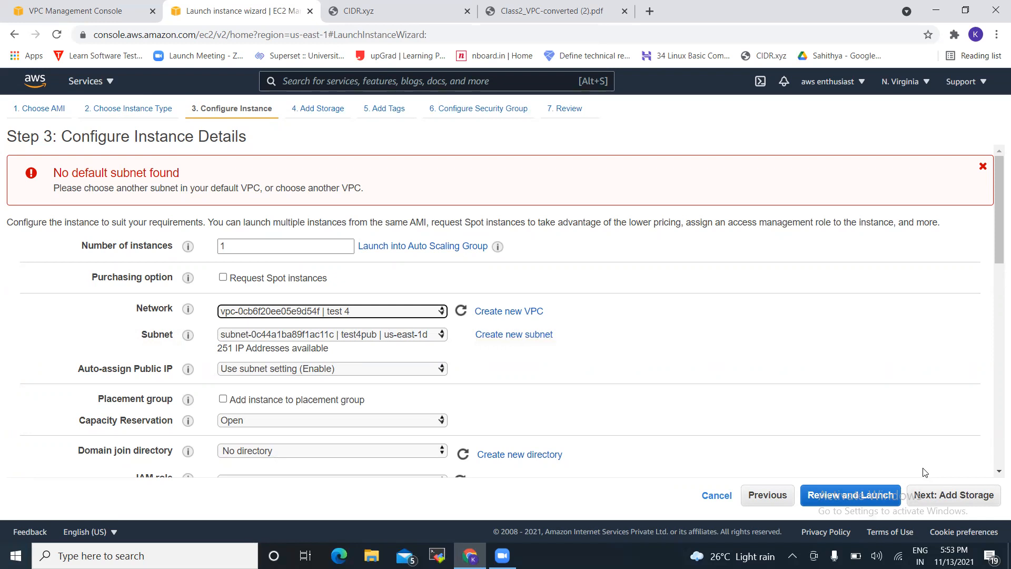
click(929, 479)
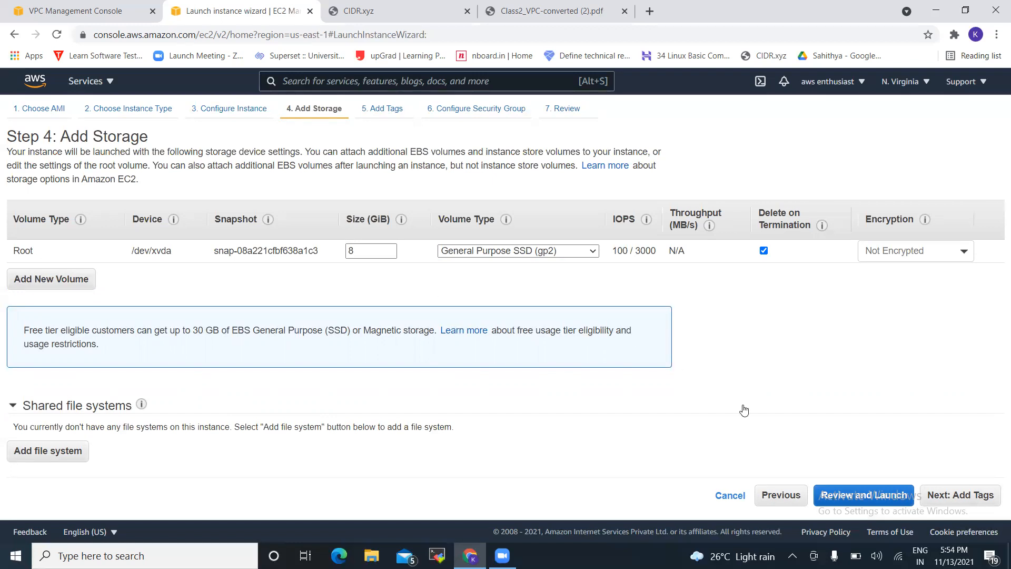
Skip past default storage and tags to the Configure Security Group step
click(978, 492)
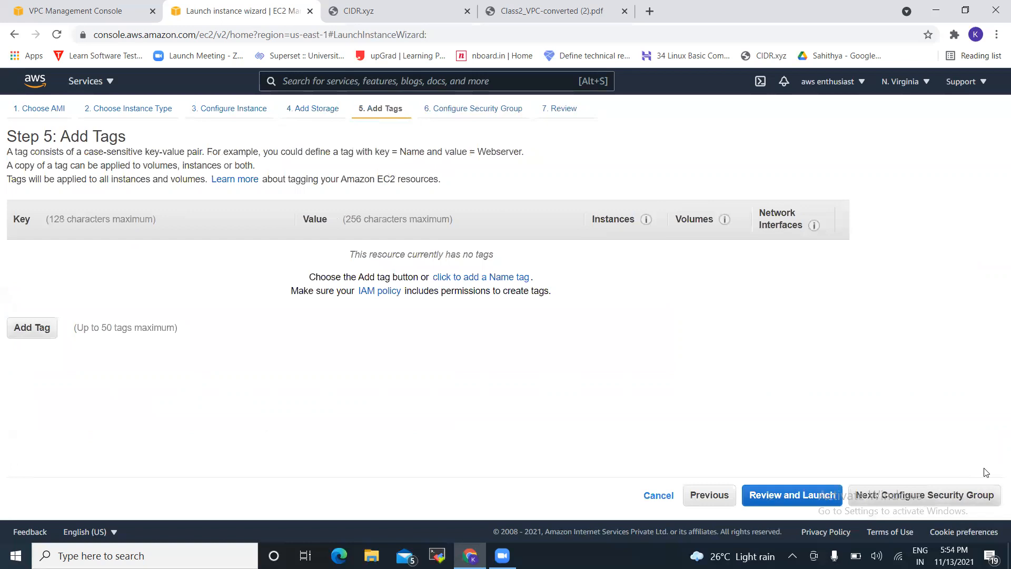
click(981, 494)
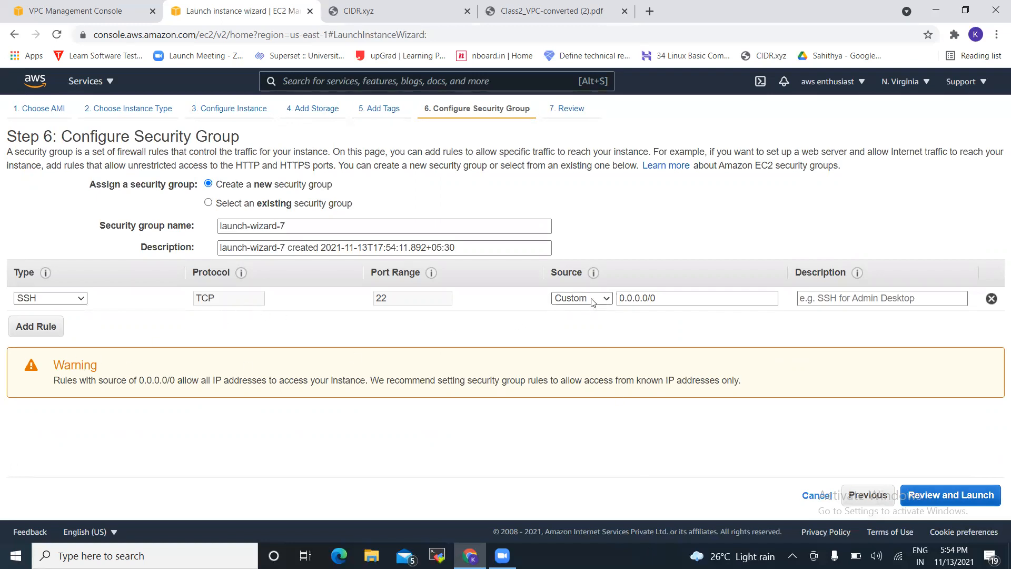
Set the SSH rule's source to Anywhere (0.0.0.0/0, ::/0) and proceed to the launch review
click(606, 299)
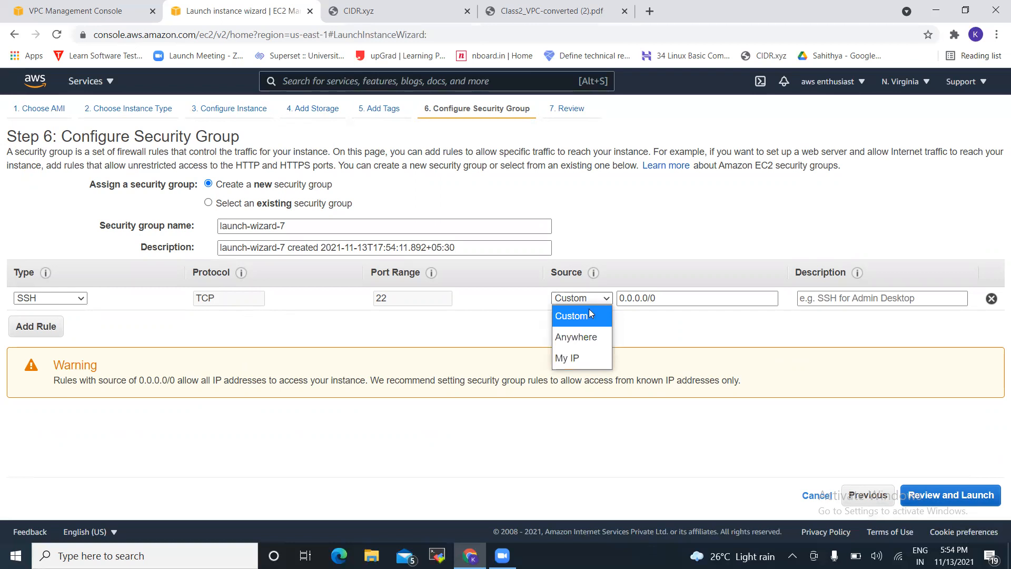
click(576, 357)
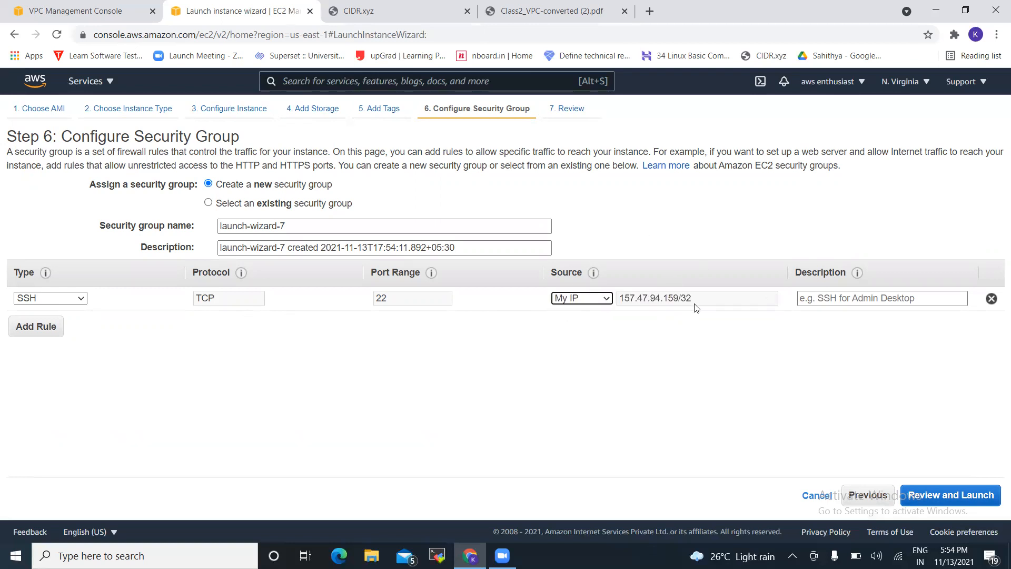
click(606, 298)
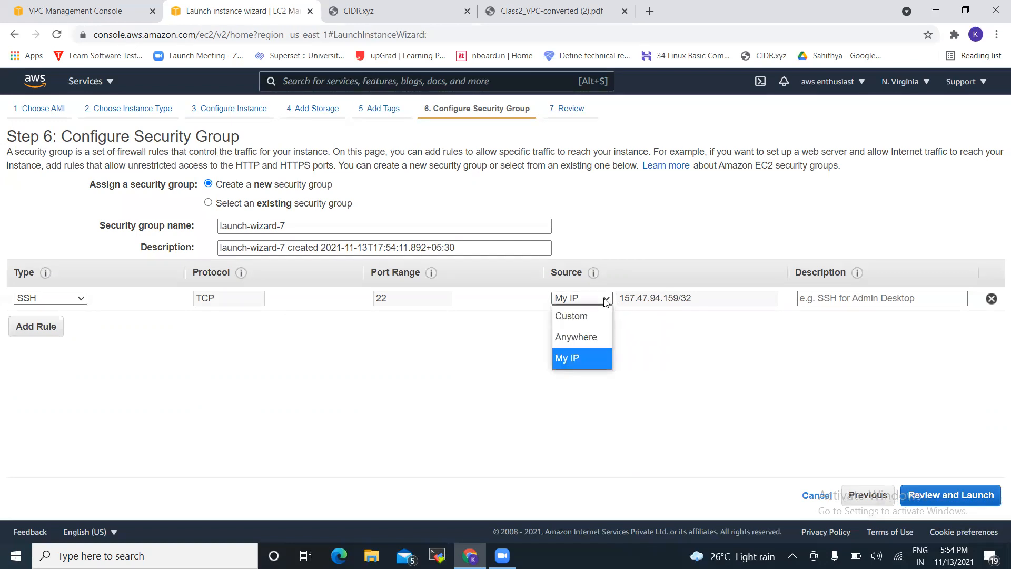
click(587, 338)
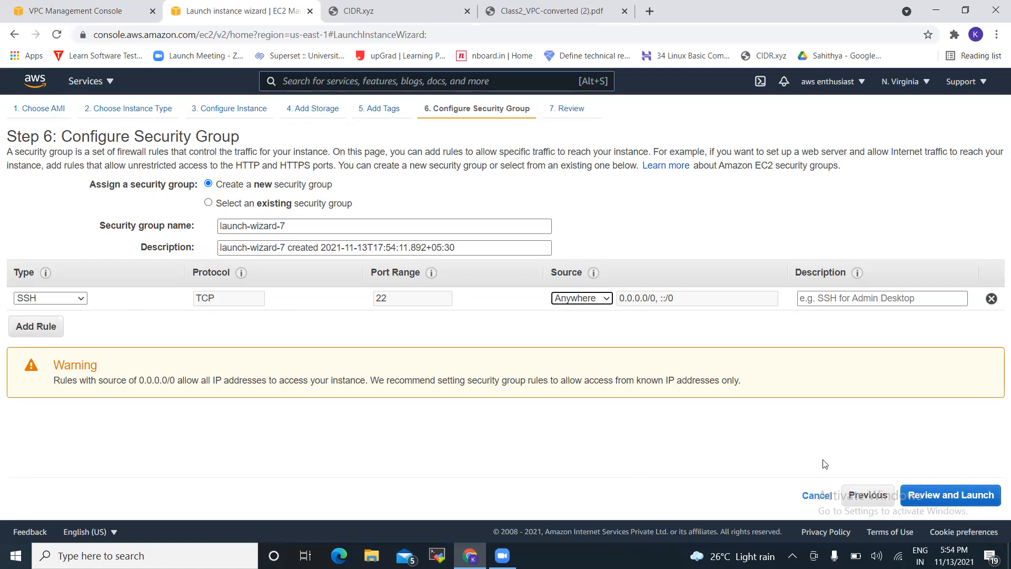
click(989, 480)
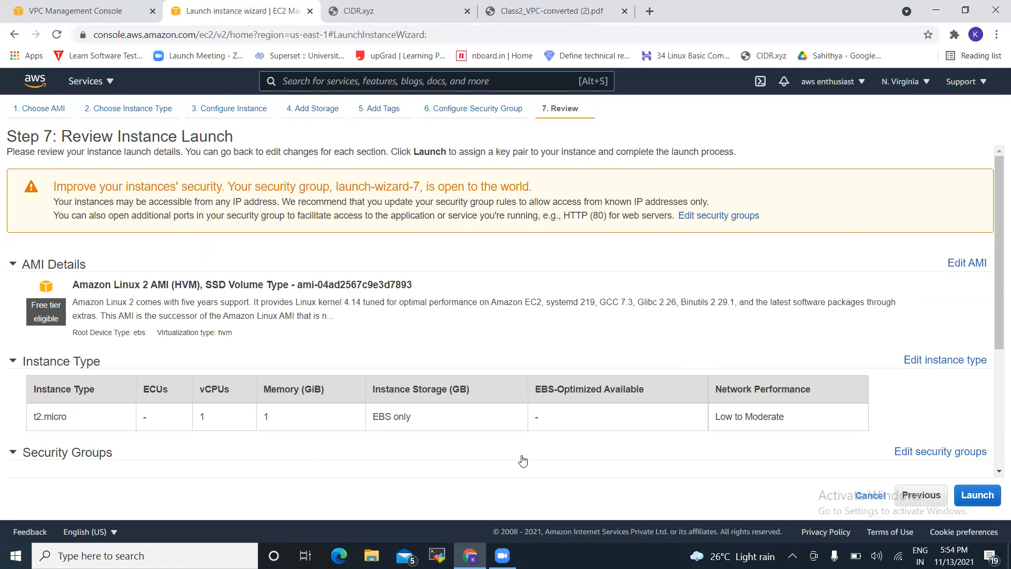
Launch the instance with an existing RSA key pair, acknowledging you have its private key file
click(977, 496)
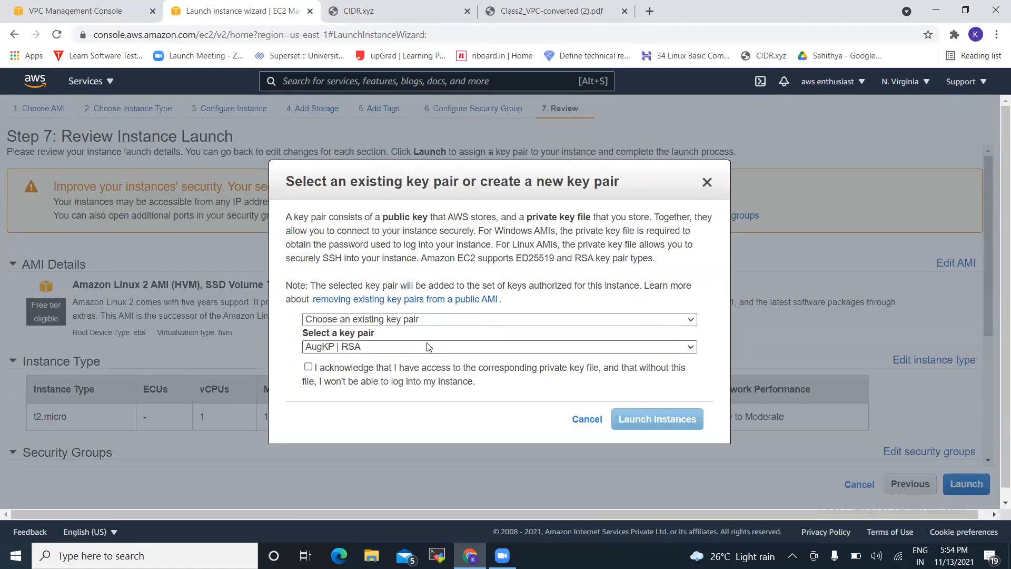
click(460, 322)
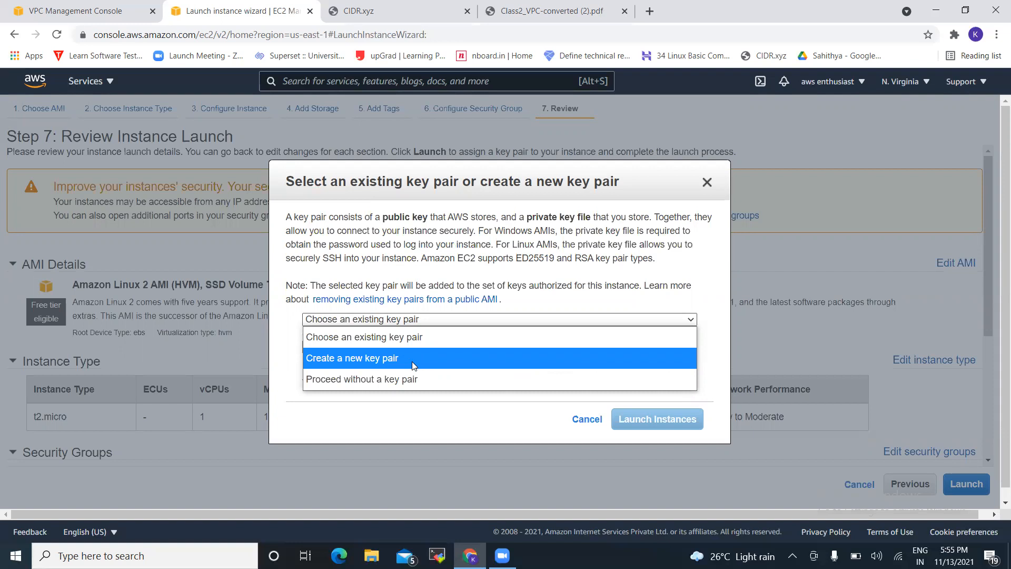
click(328, 347)
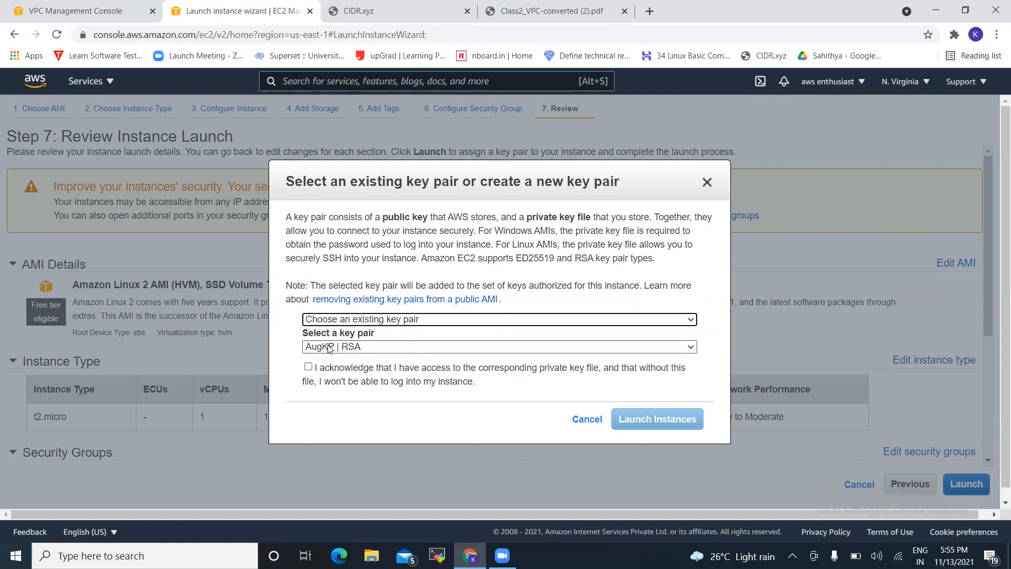
click(422, 350)
click(398, 326)
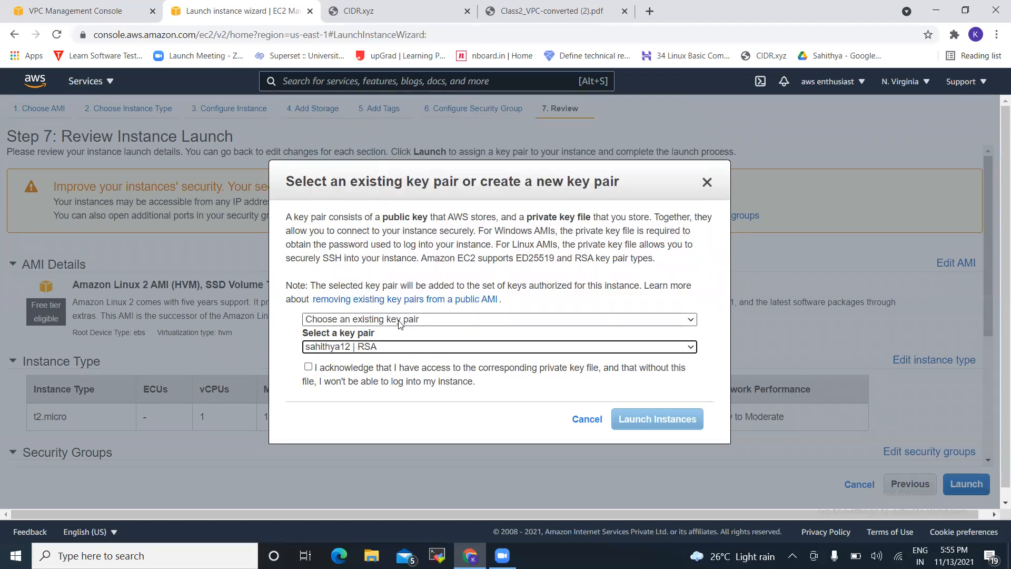
click(308, 368)
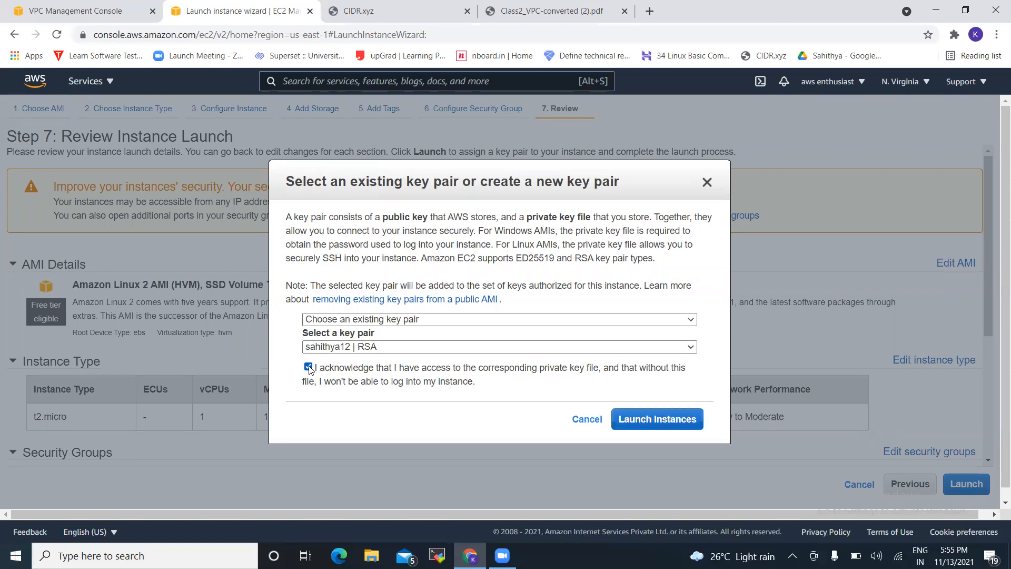
click(678, 421)
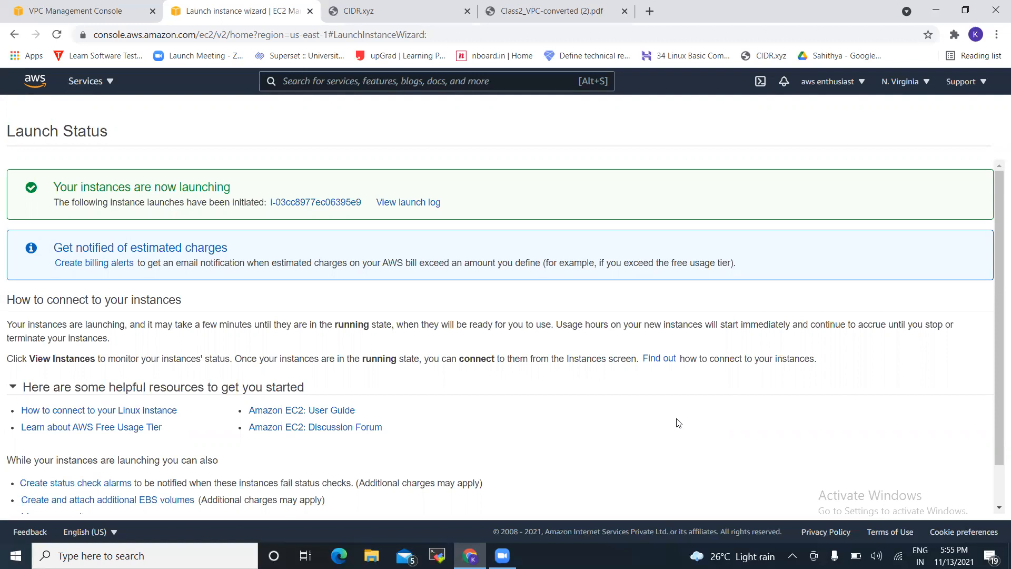
Go to the Instances list and select the new pending t2.micro instance
scroll(678, 423, down, 1)
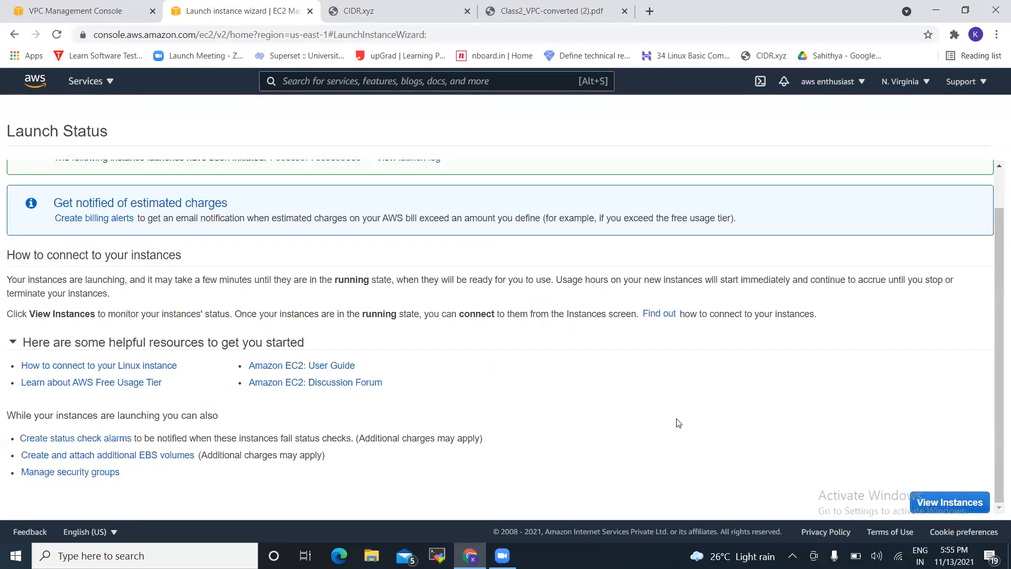
click(949, 502)
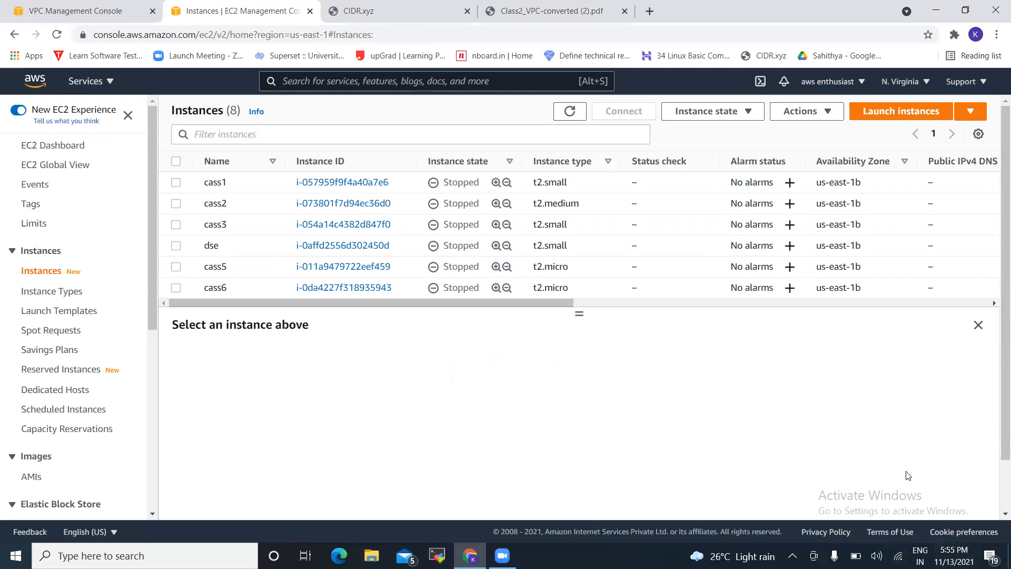
click(1005, 514)
click(1005, 514)
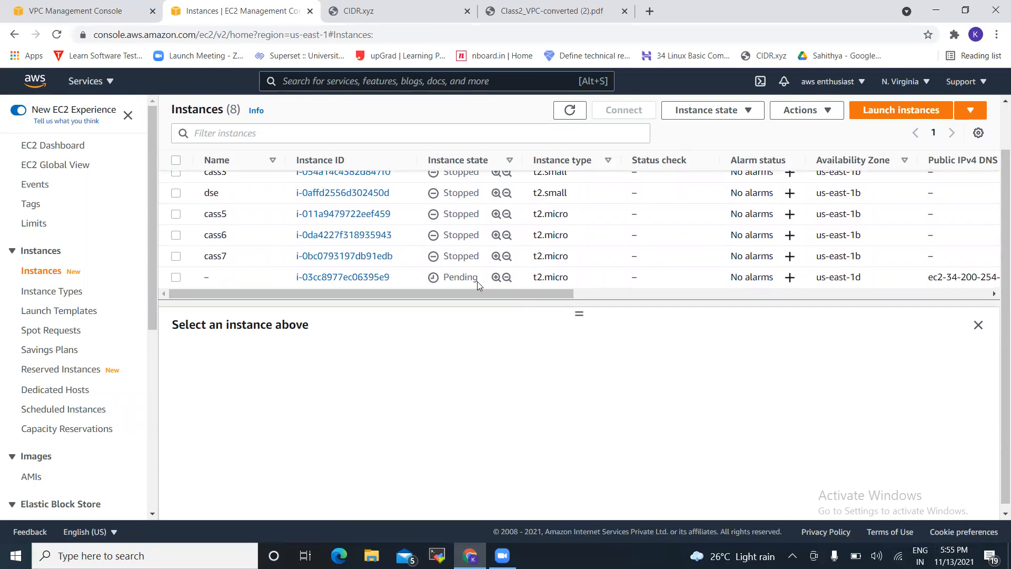
click(208, 277)
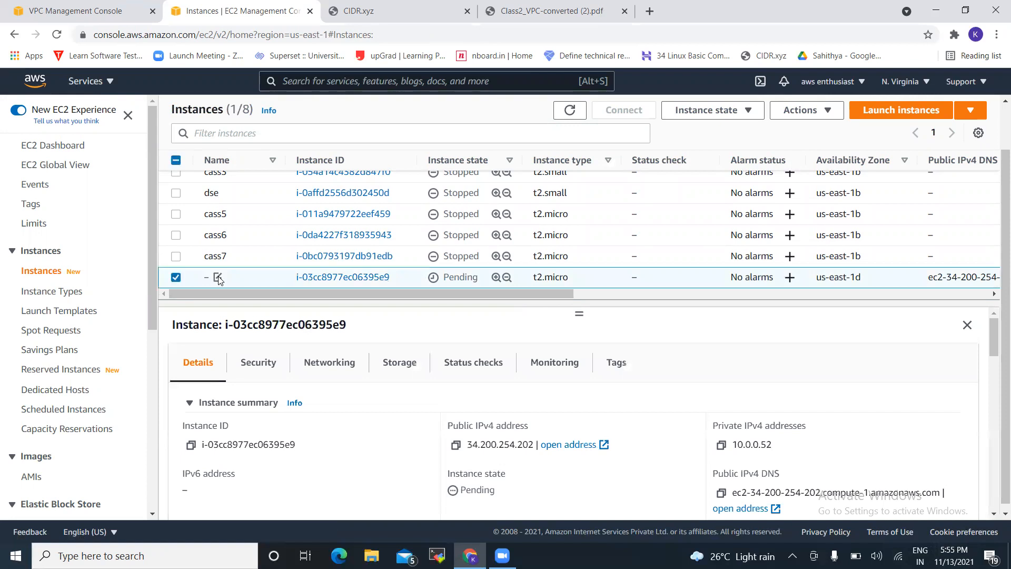
Edit the new instance's Name to 'test 4' and save it
click(218, 278)
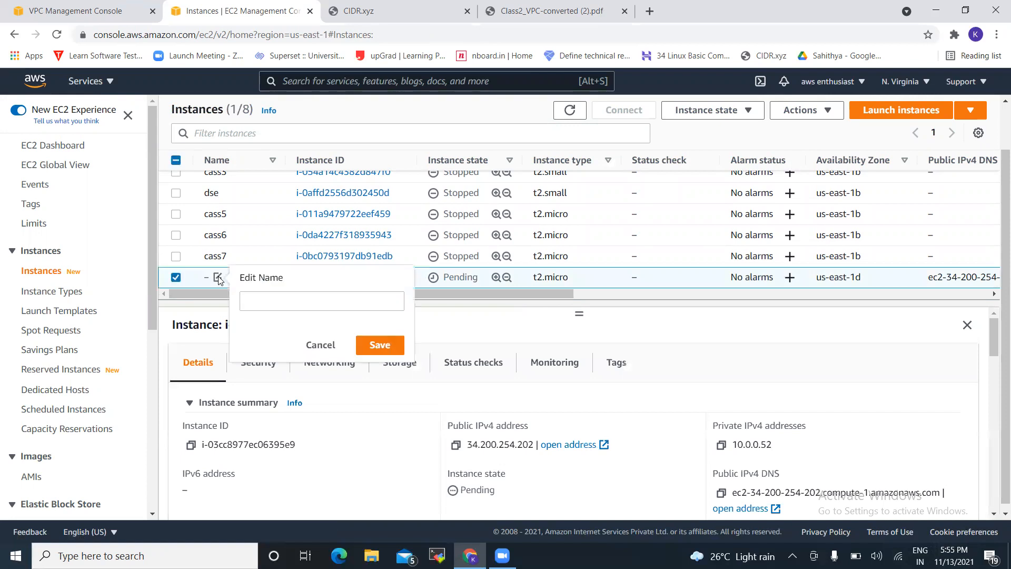
click(258, 298)
text(test 4)
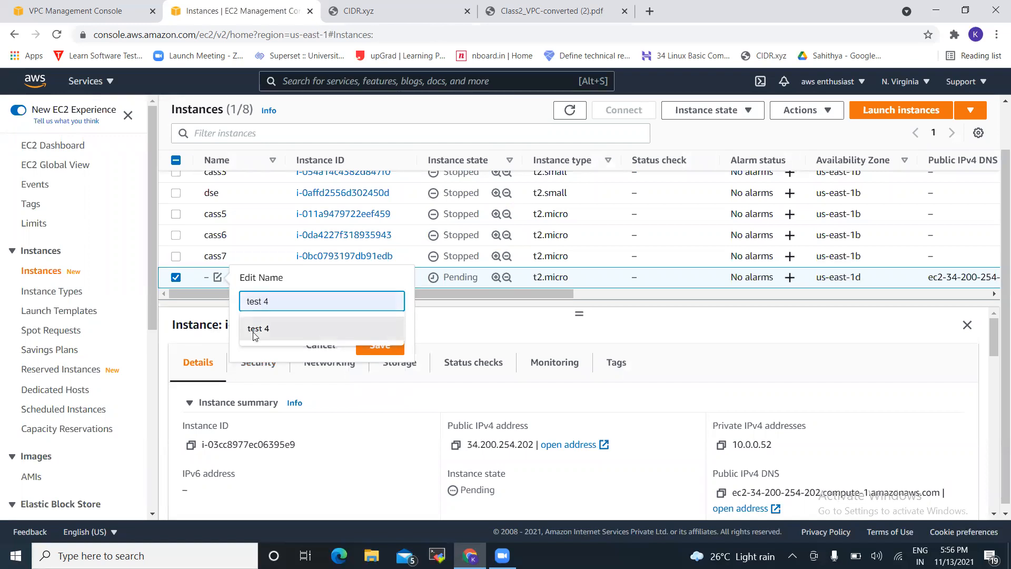
click(255, 332)
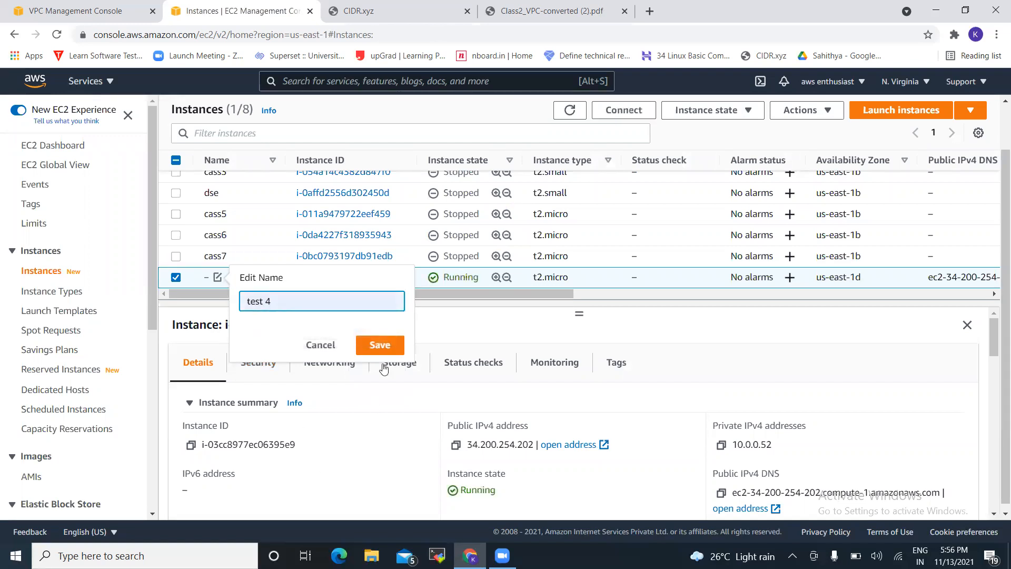
click(389, 343)
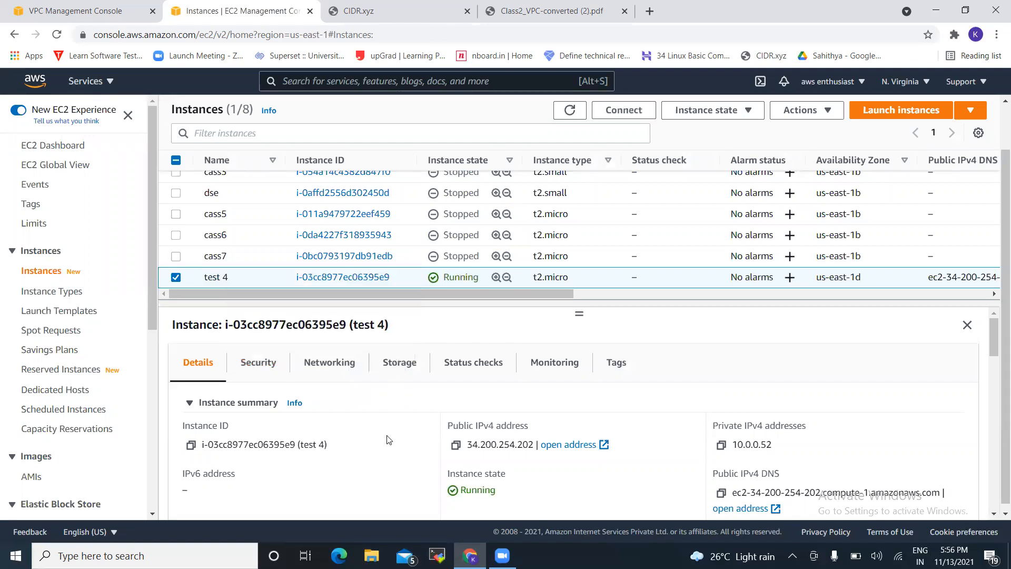
scroll(389, 442, down, 1)
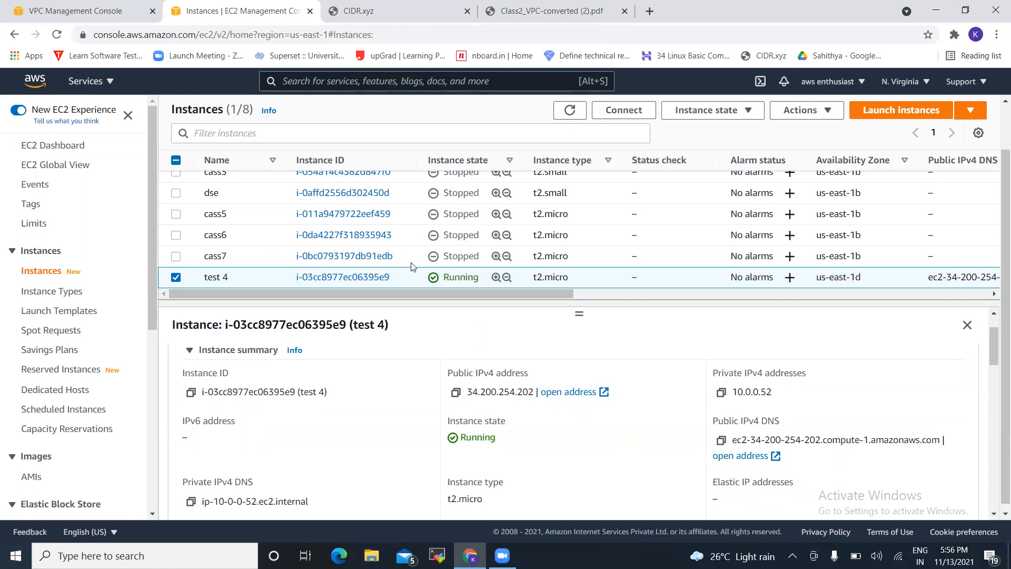
Check Your VPCs, then copy the test 4 instance's public IPv4 address 34.200.254.202
click(105, 6)
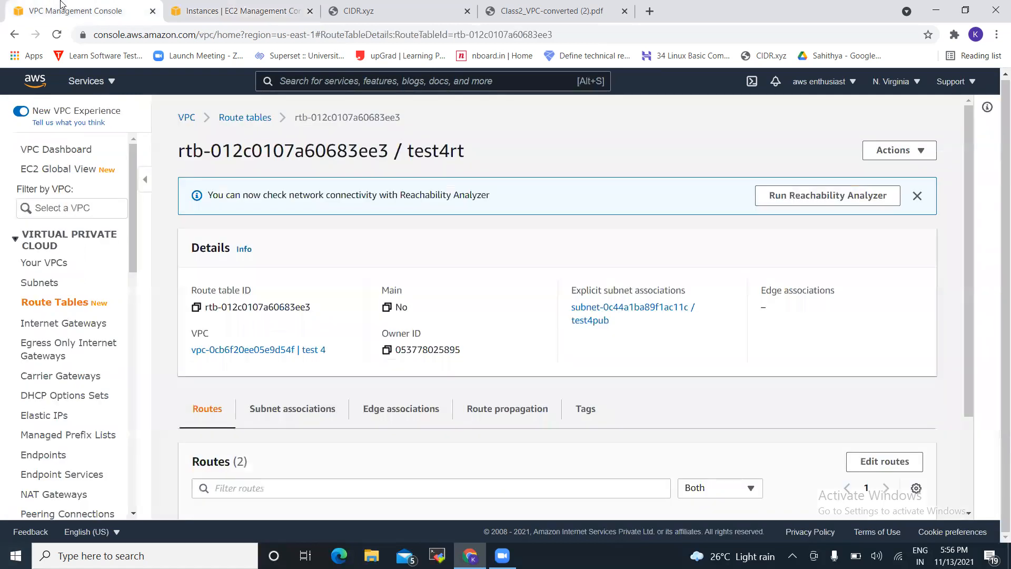
click(38, 266)
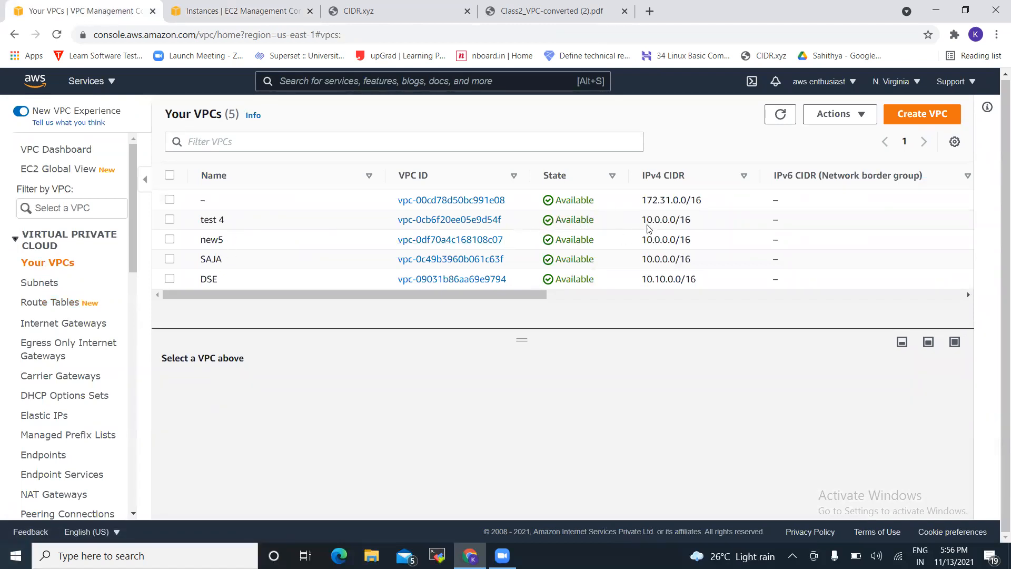
click(247, 5)
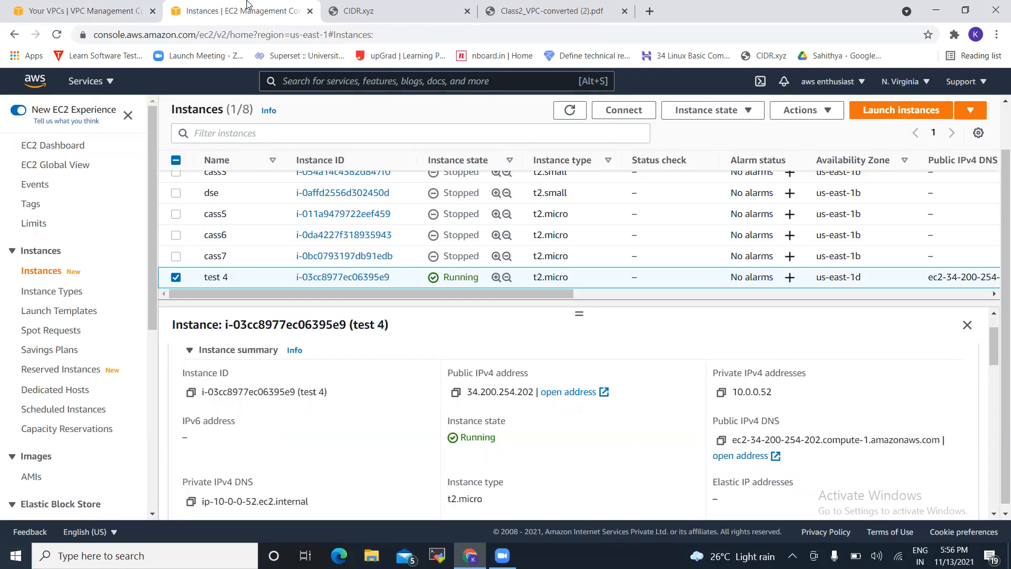
click(456, 394)
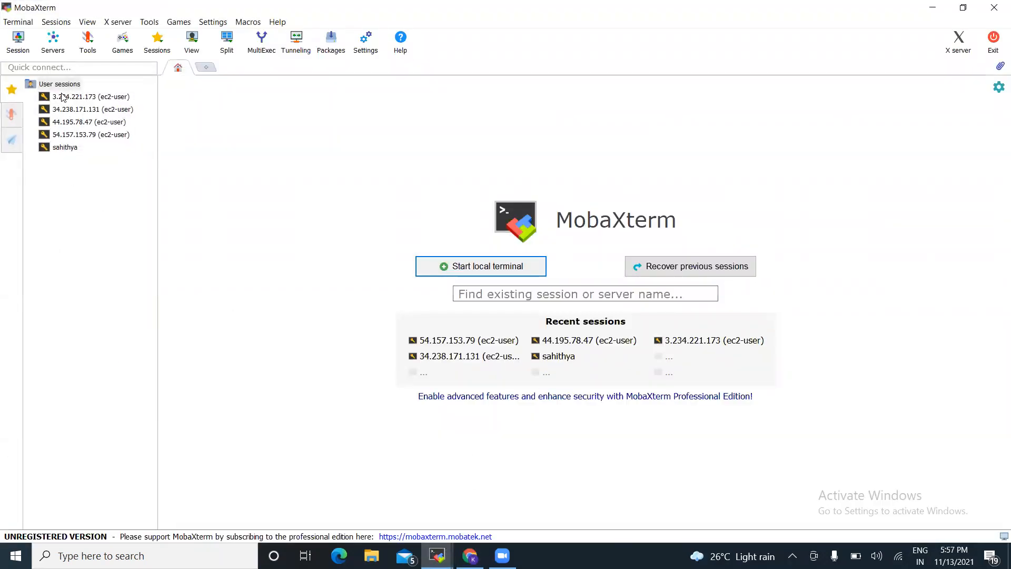
Set up an SSH session to 34.200.254.202 with username ec2-user
click(18, 42)
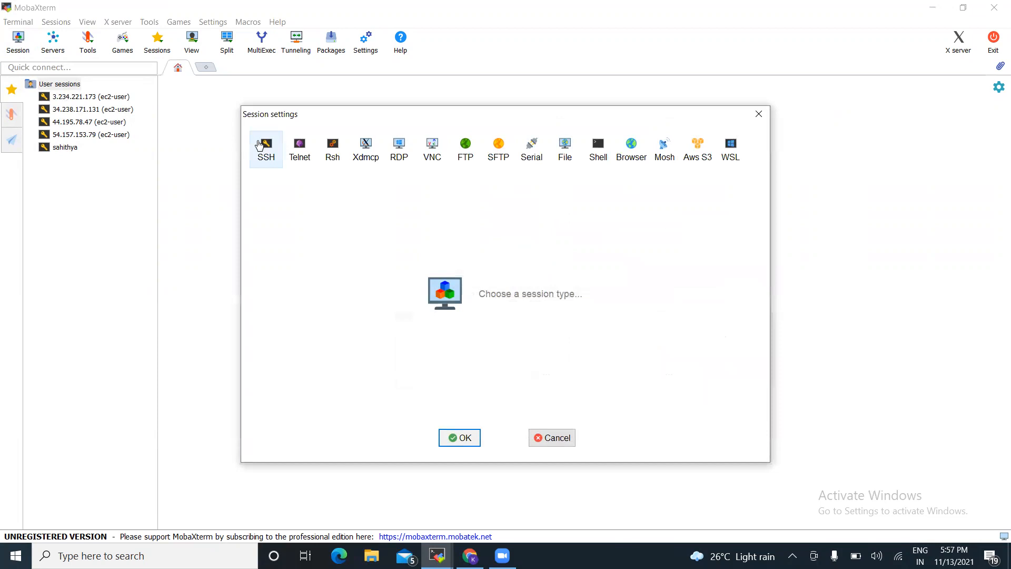
click(265, 146)
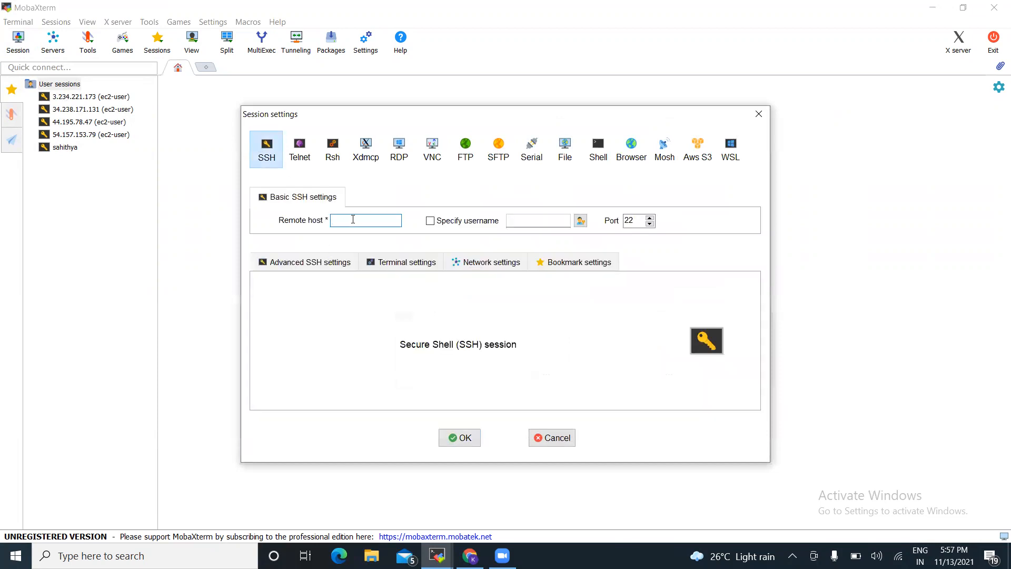
key(ctrl+v)
click(431, 222)
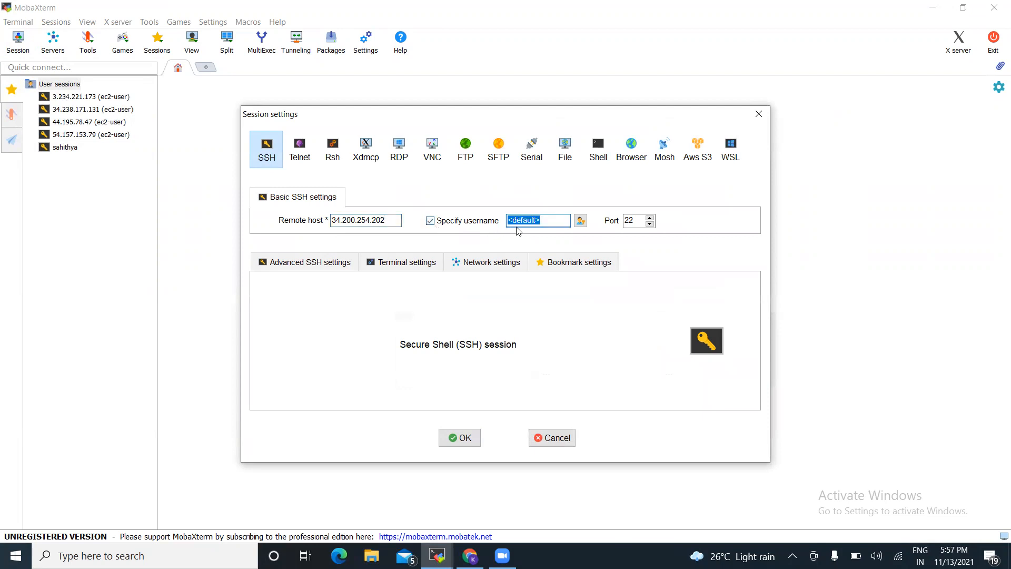
click(552, 220)
key(BackSpace)
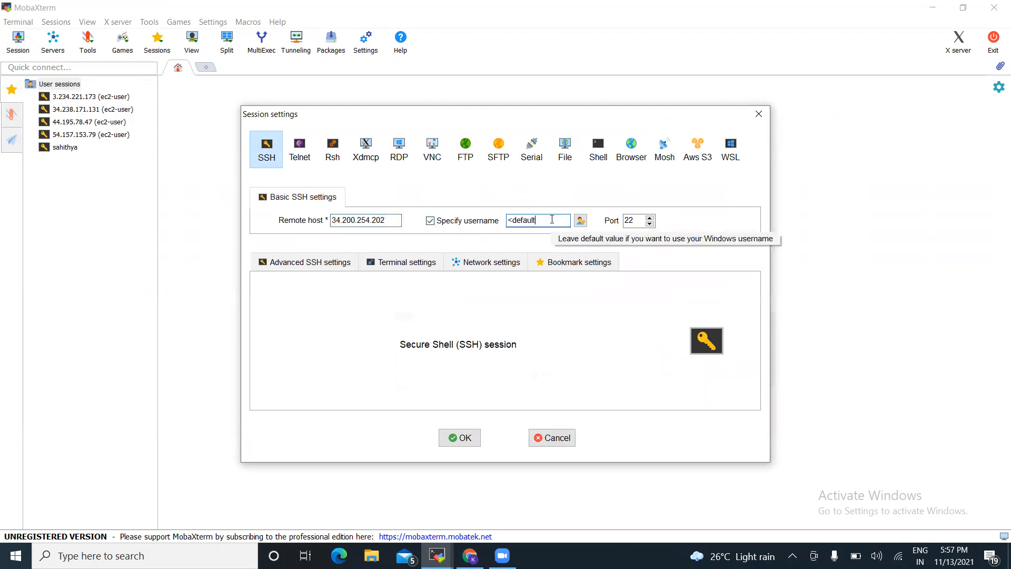
key(BackSpace)
key(BackSpace)
key(BackSpace)
key(BackSpace)
key(BackSpace)
key(BackSpace)
key(BackSpace)
key(BackSpace)
text(ec)
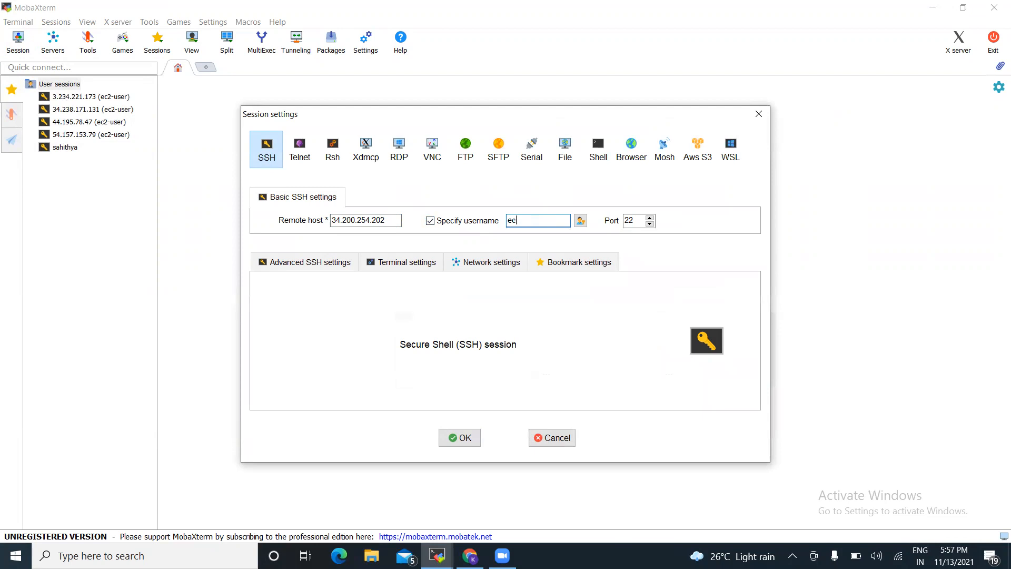
text(2-user)
Use the downloaded .pem file as the private key and connect
click(313, 267)
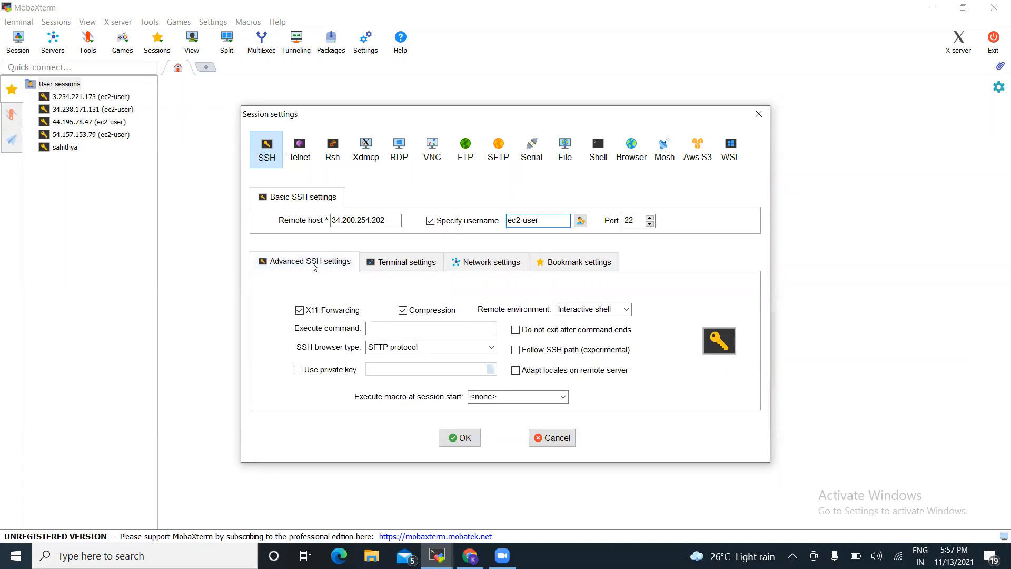
click(300, 370)
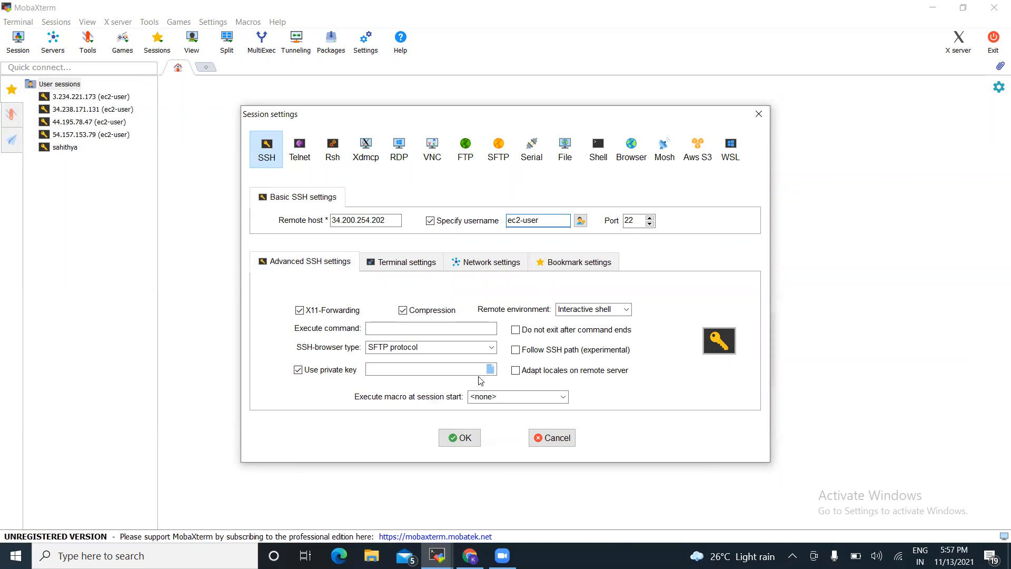
click(491, 371)
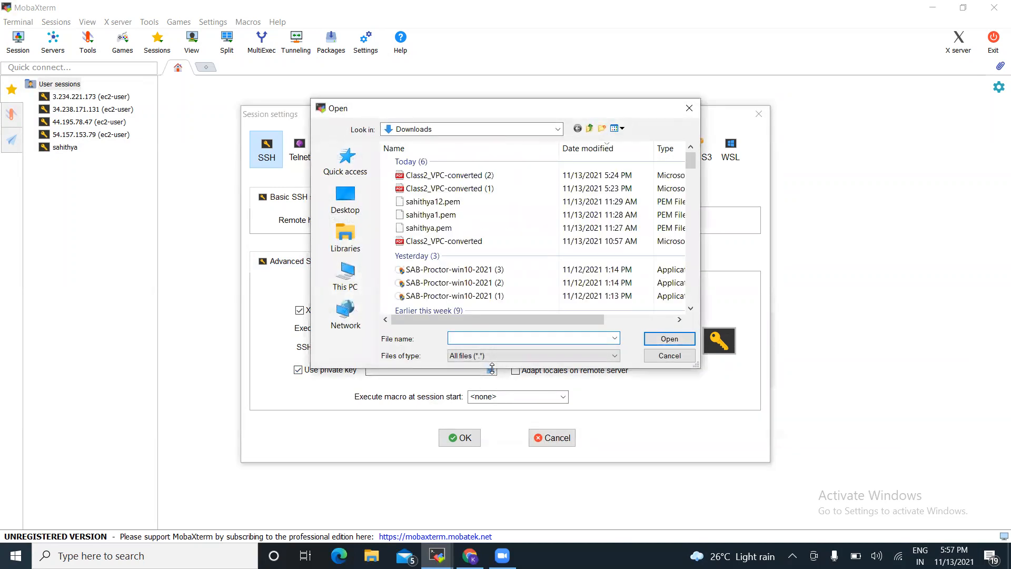
click(452, 205)
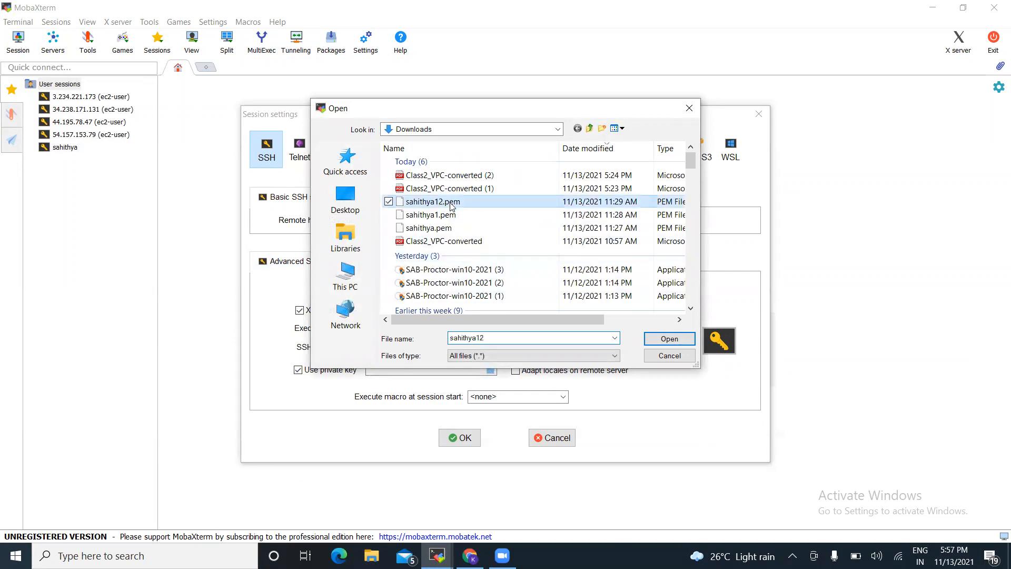
click(675, 340)
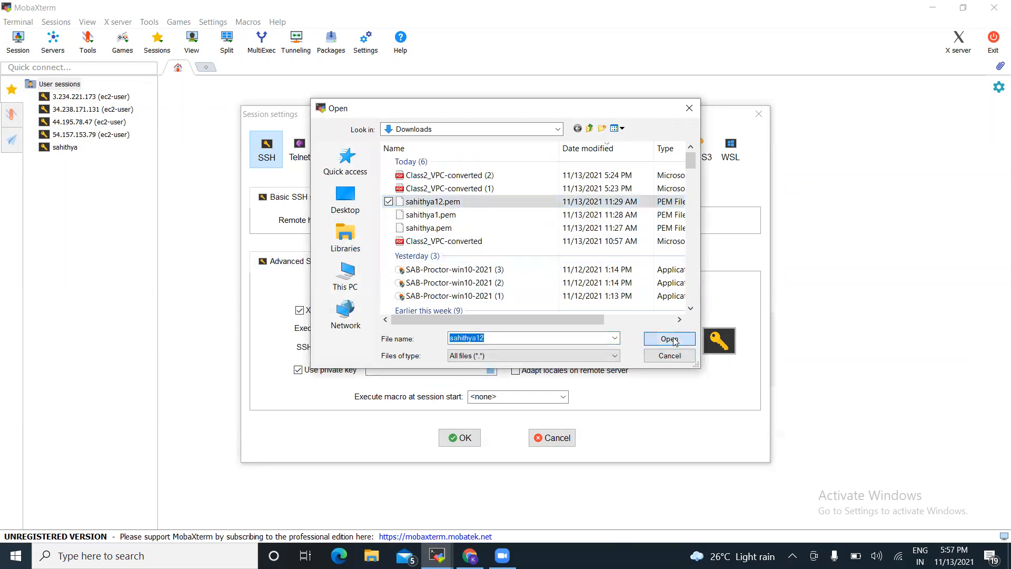
click(460, 440)
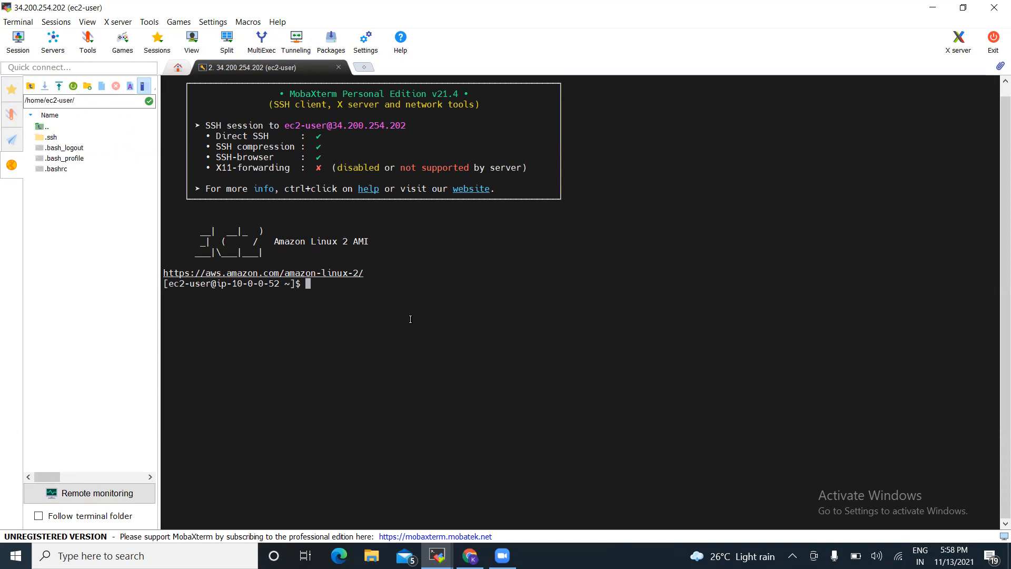
Run date and pwd in the SSH terminal, then return to the EC2 console in Chrome
text(date)
key(Return)
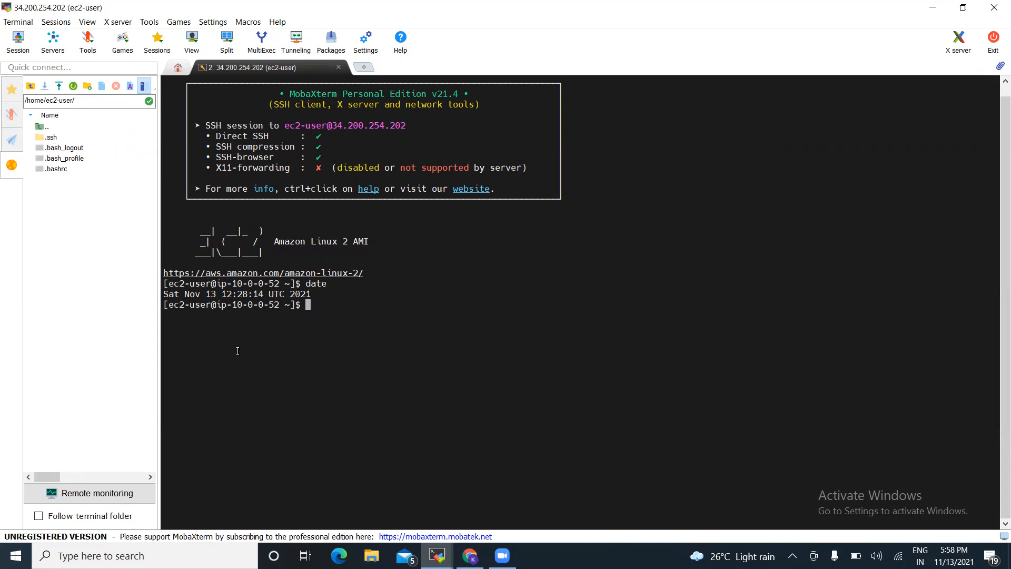
text(pwd)
key(Return)
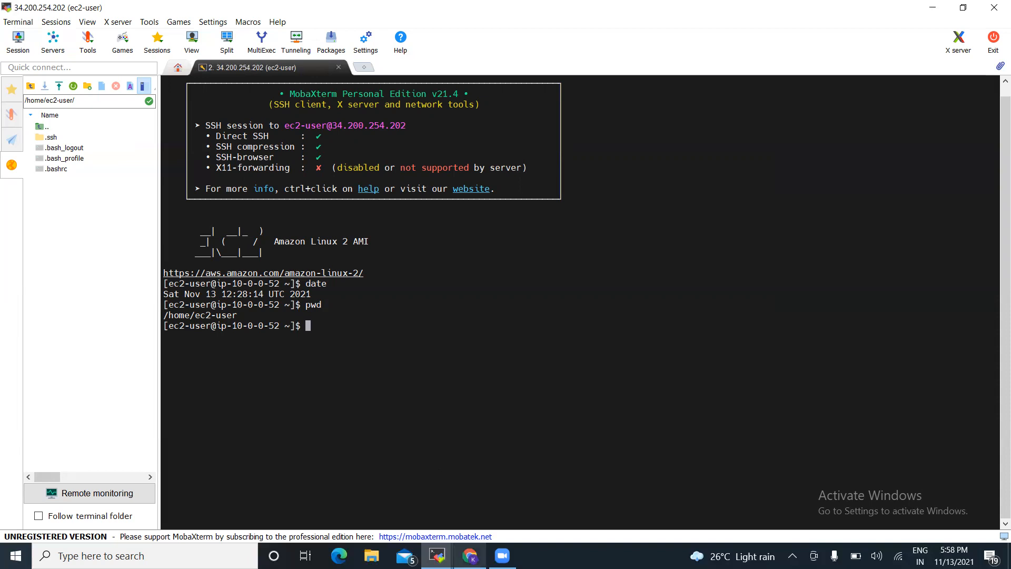
click(470, 556)
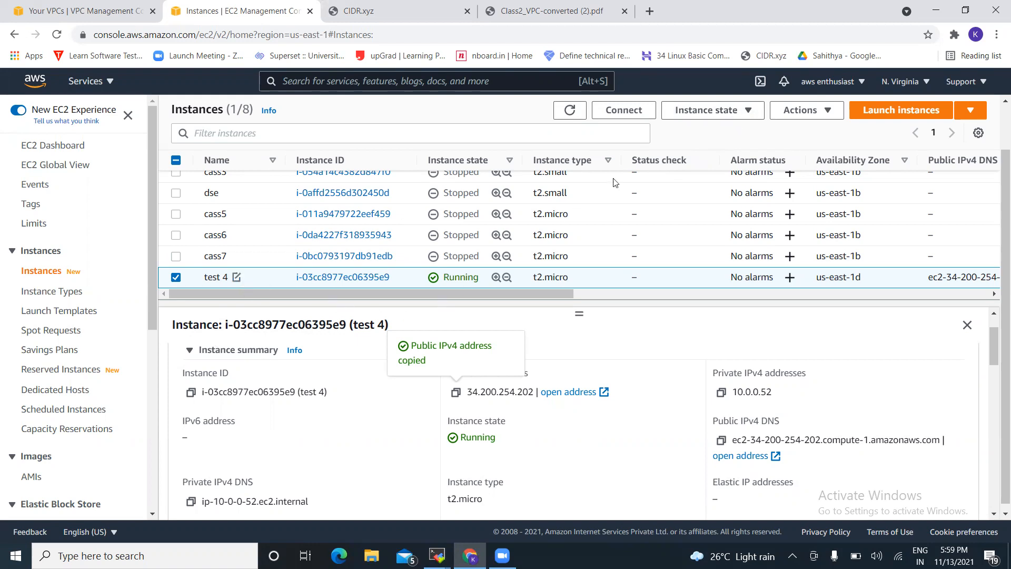
Terminate the test 4 instance and refresh the instances list
click(699, 110)
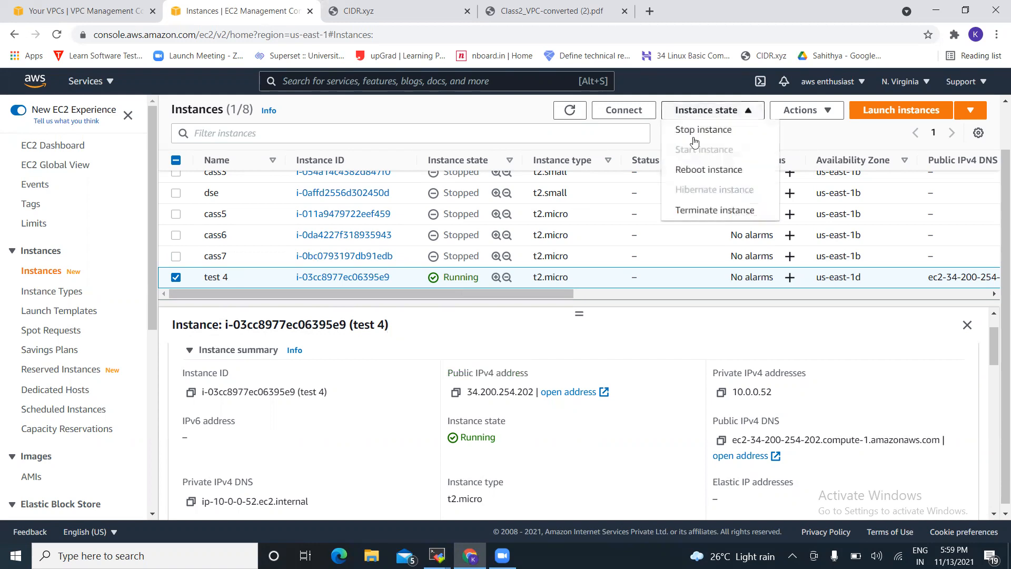
click(700, 212)
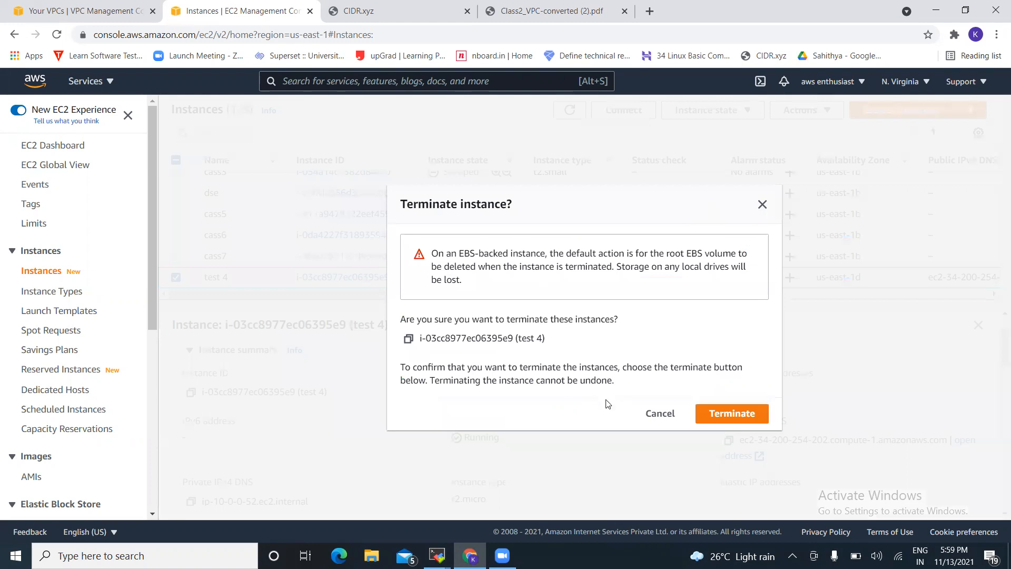
click(715, 418)
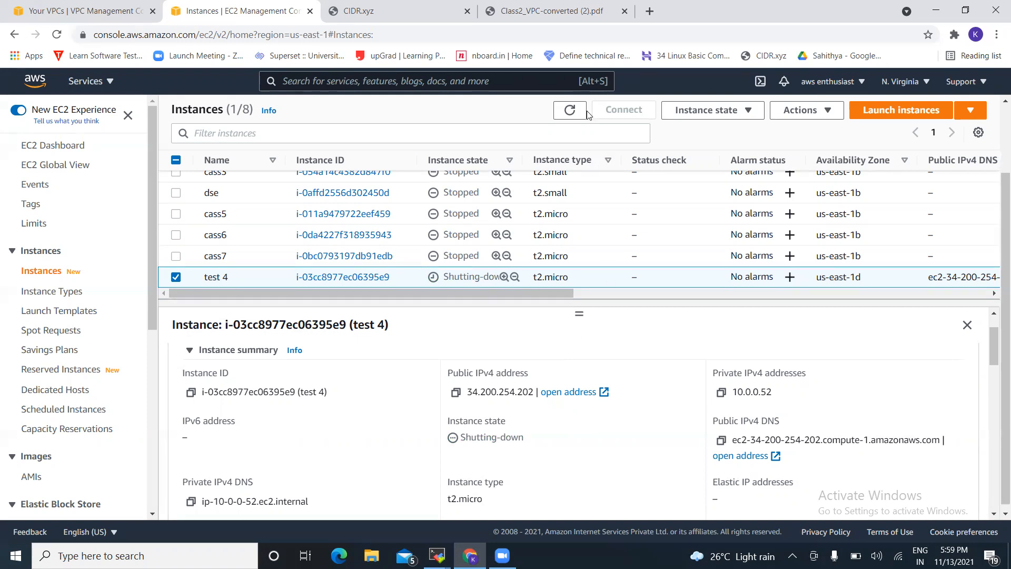
click(571, 112)
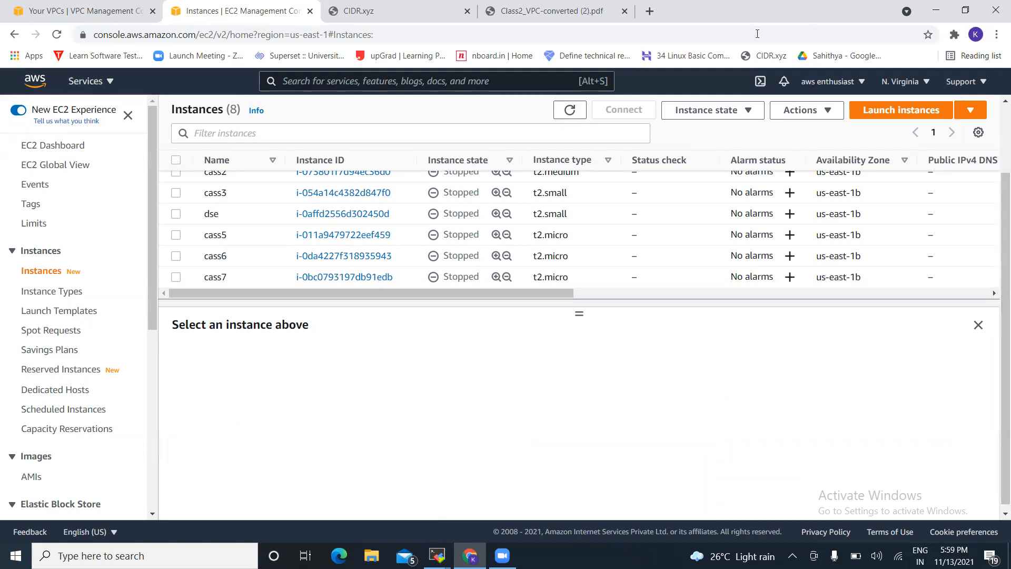
Delete the test 4 VPC, confirming with 'delete', and dismiss the success banner
click(111, 10)
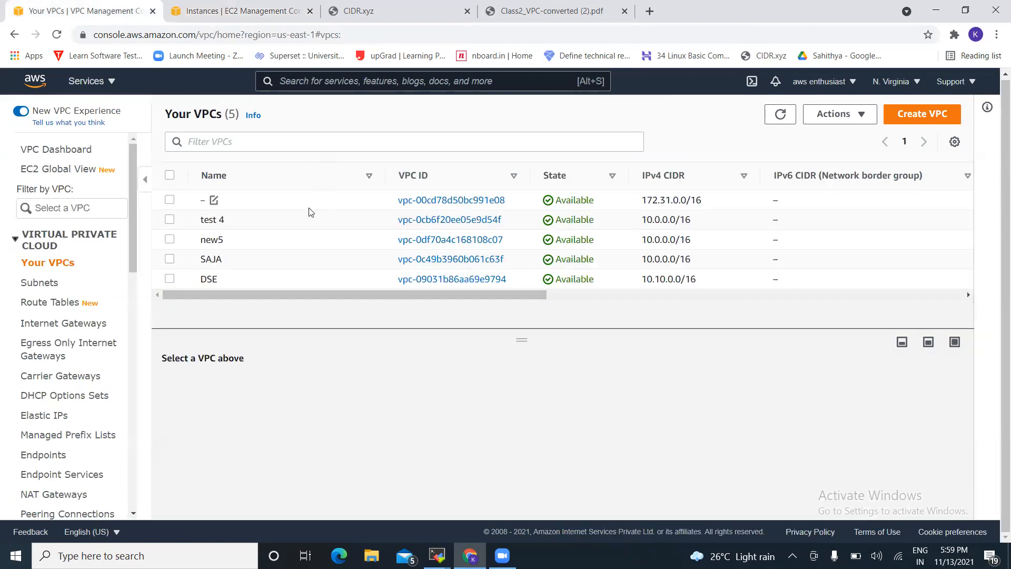
click(169, 220)
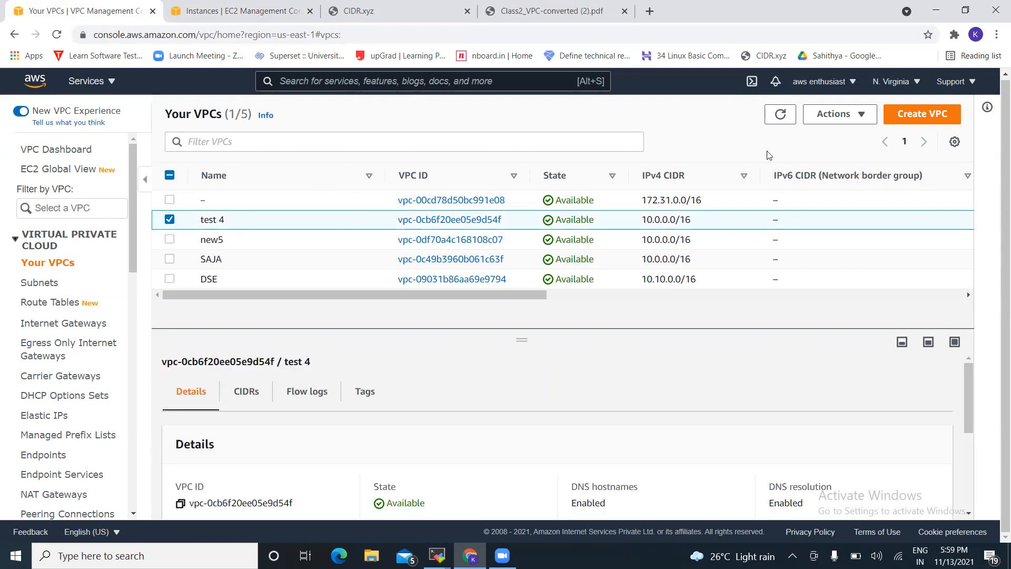
click(854, 112)
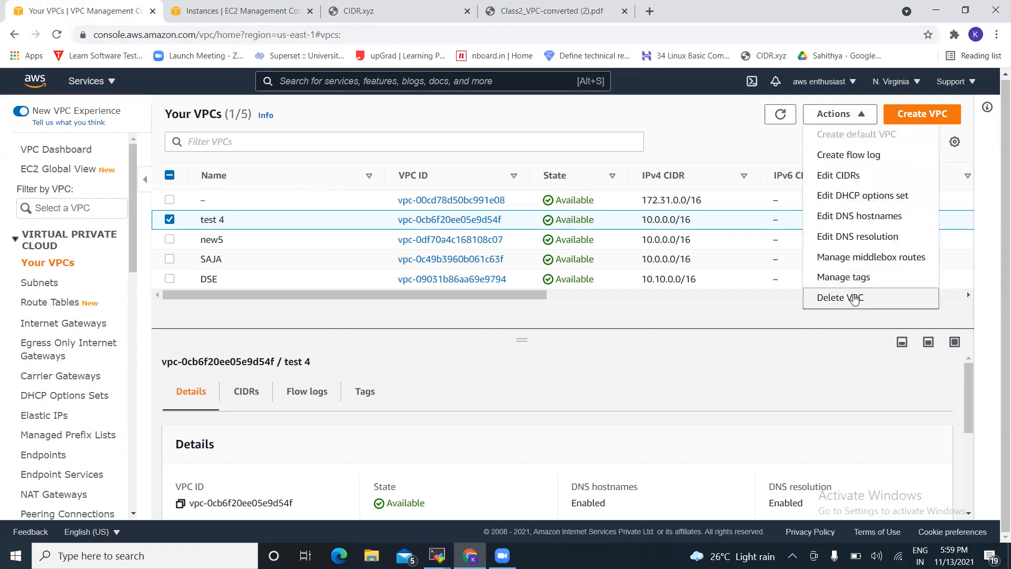
click(854, 297)
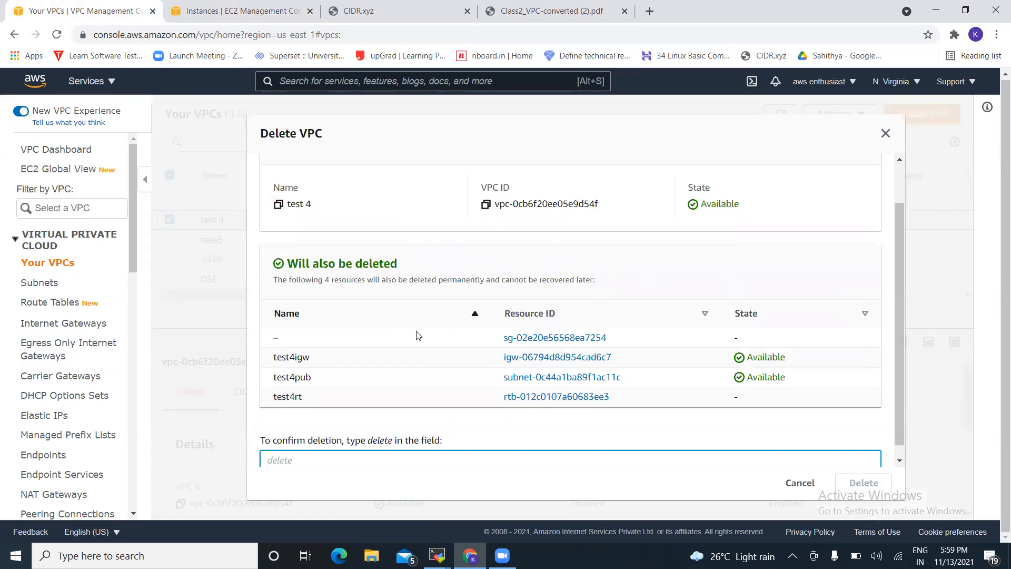
text(delete)
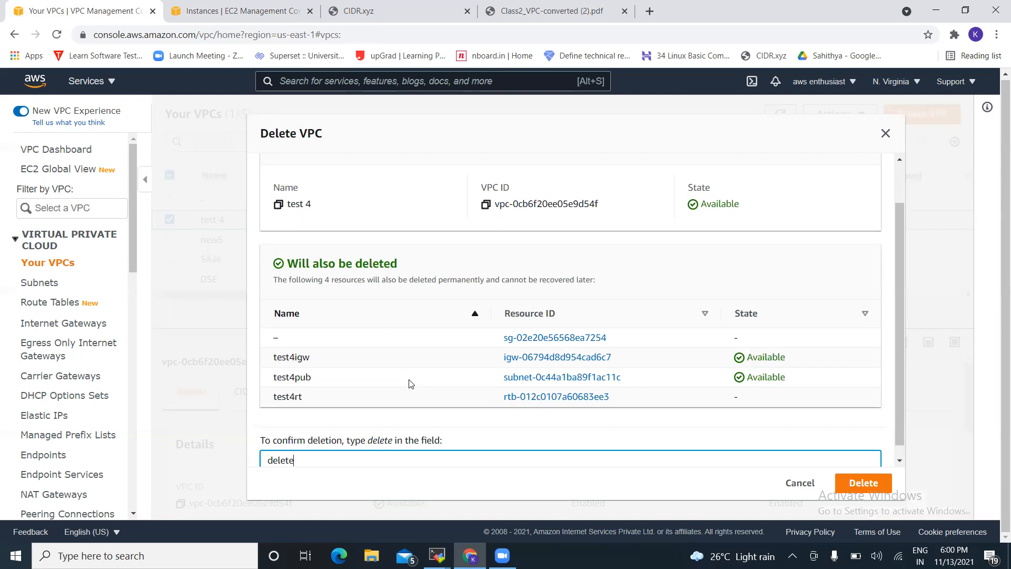
click(842, 481)
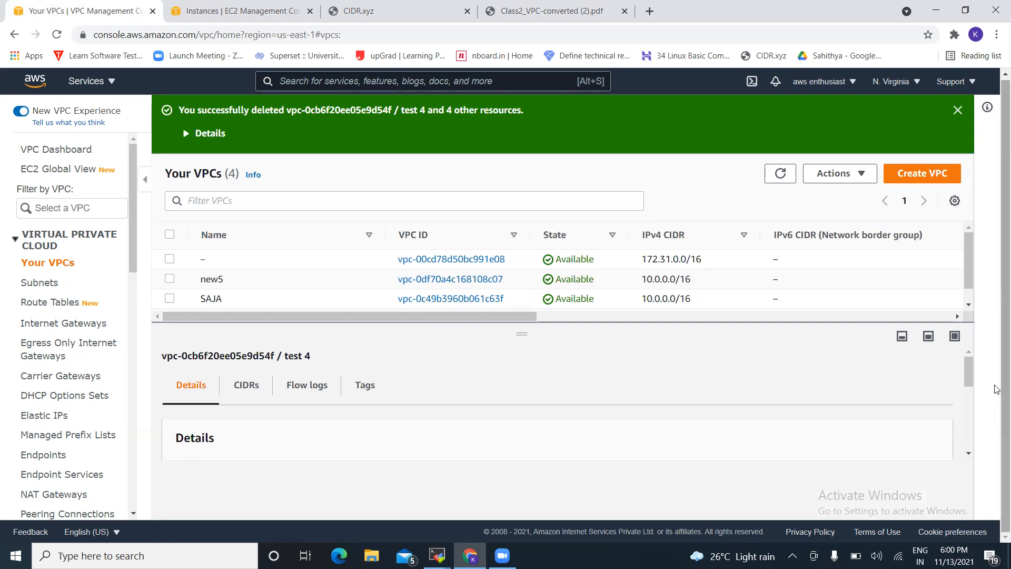
click(956, 110)
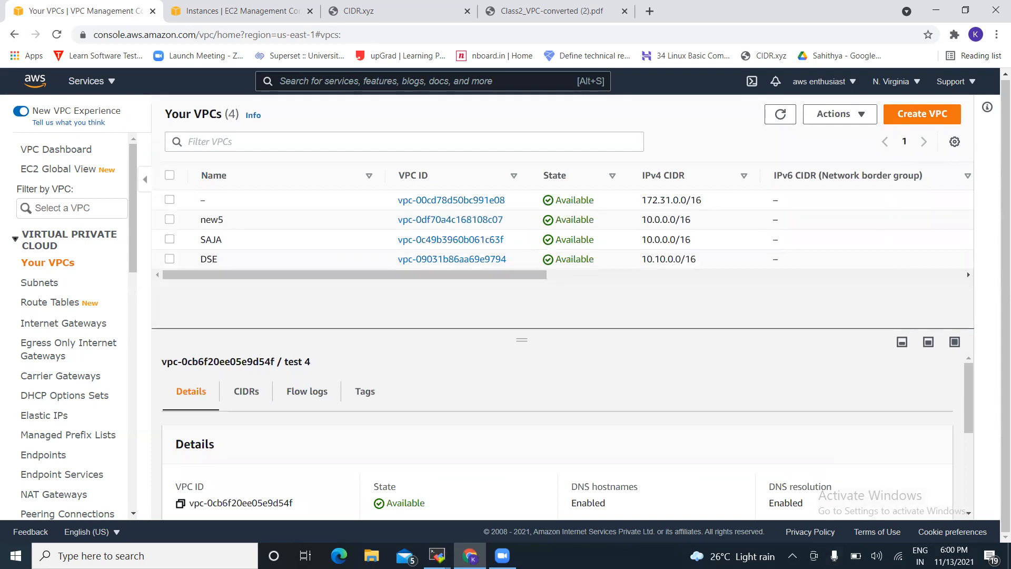